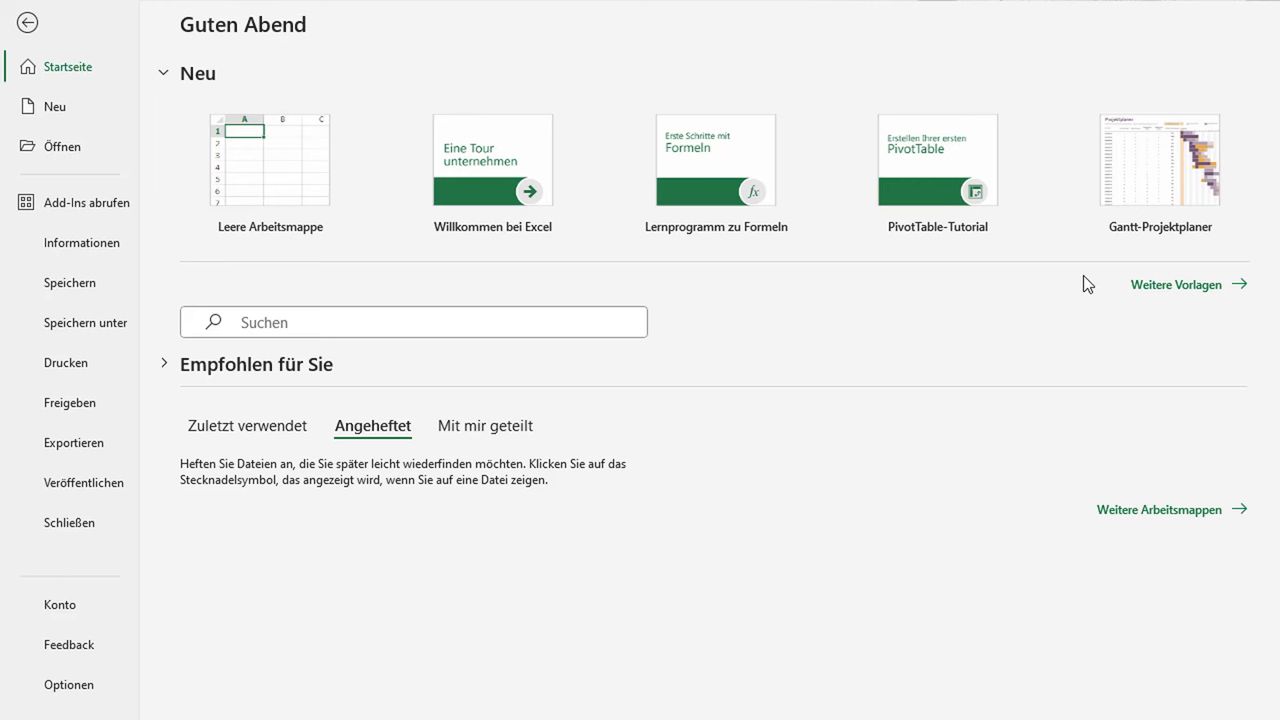
Show the Neu template gallery and browse its suggestions, such as Geschäftlich, Persönlich, Budgets and Kalender
click(80, 107)
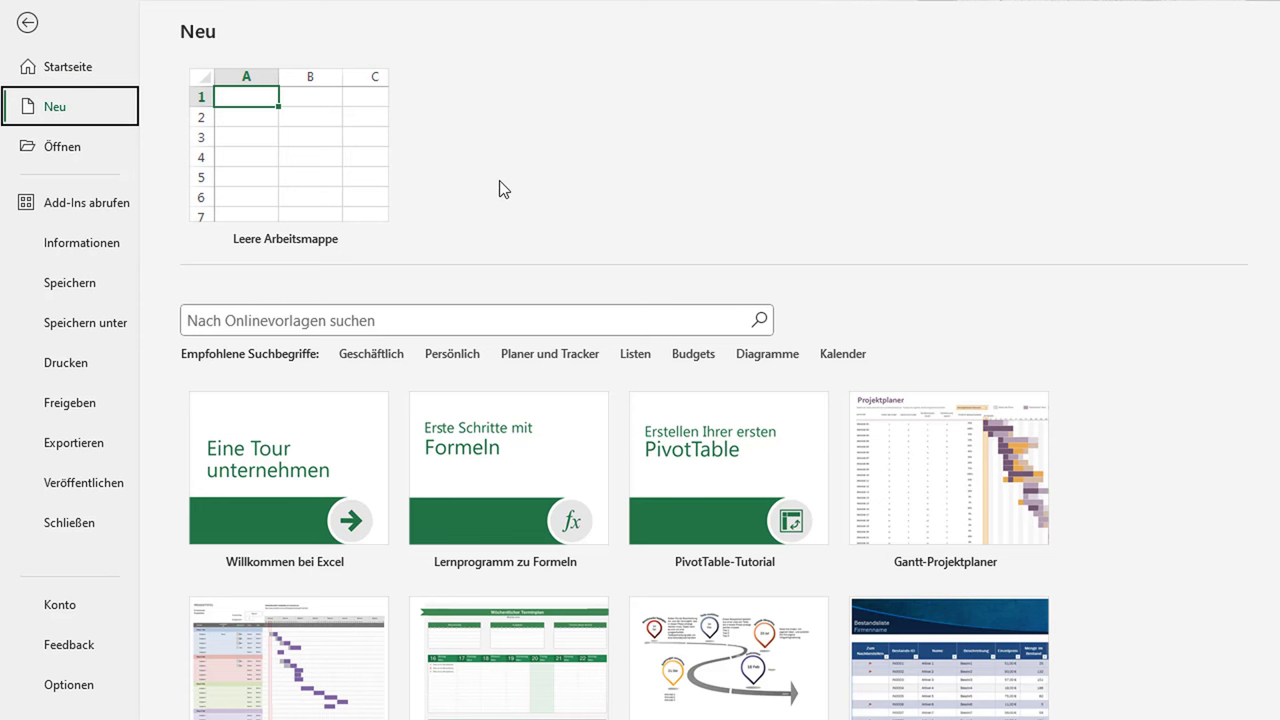
scroll(481, 210, down, 2)
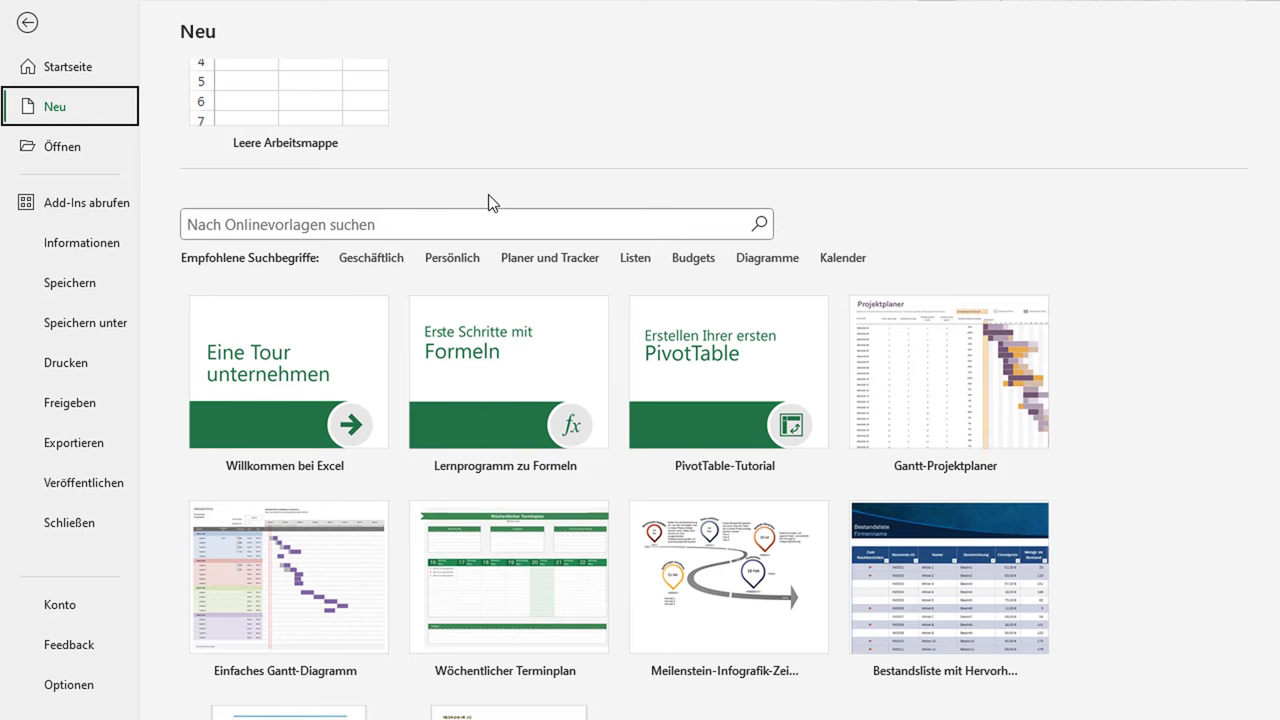
scroll(490, 202, down, 3)
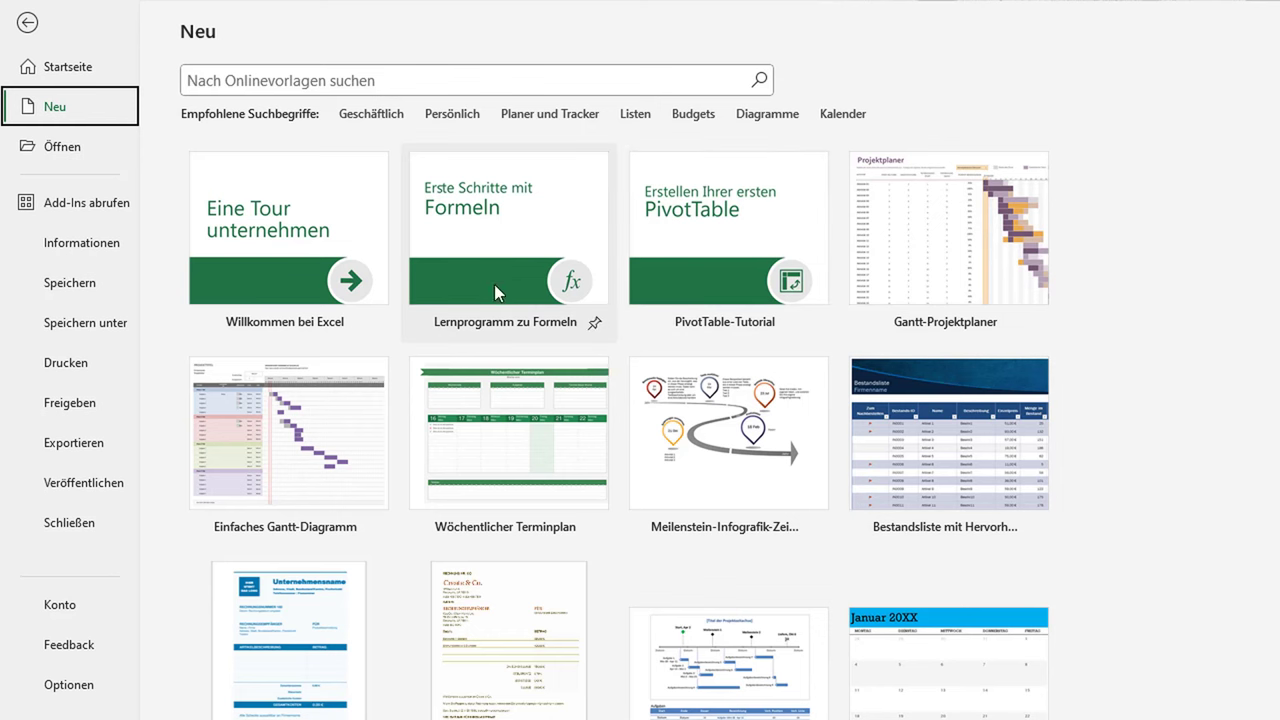
scroll(509, 289, down, 1)
scroll(440, 375, down, 2)
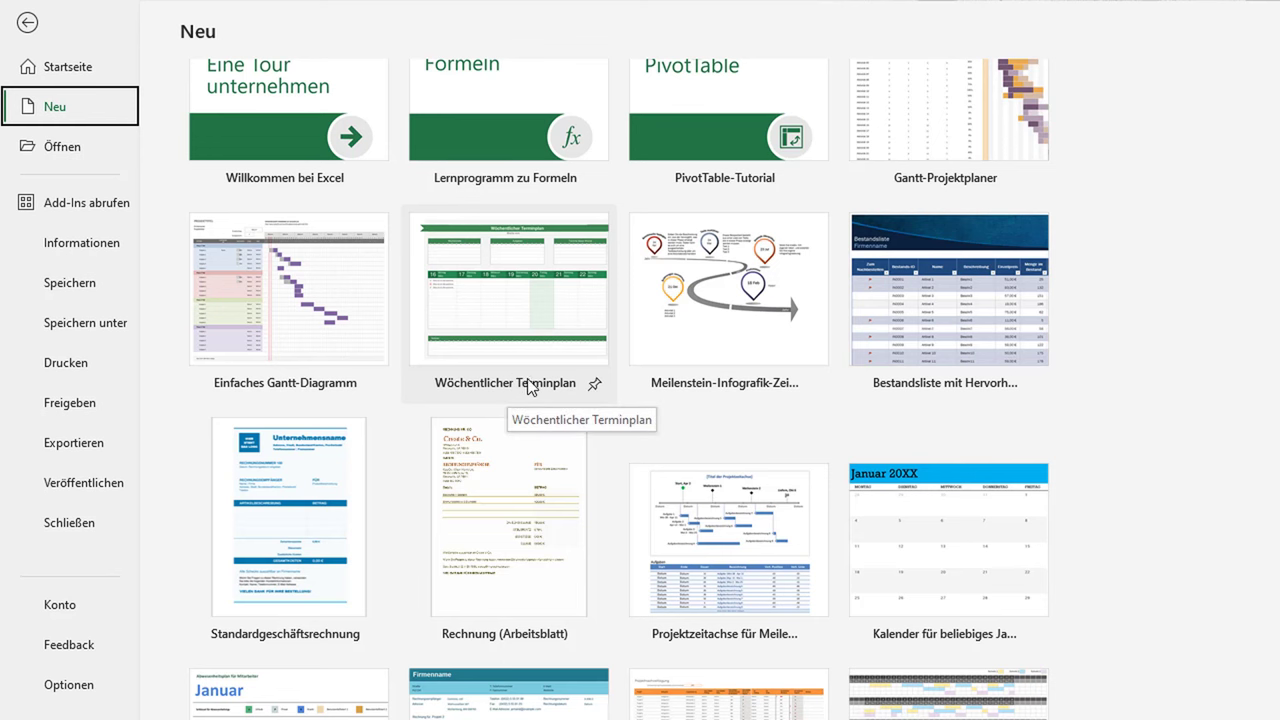
scroll(535, 390, down, 3)
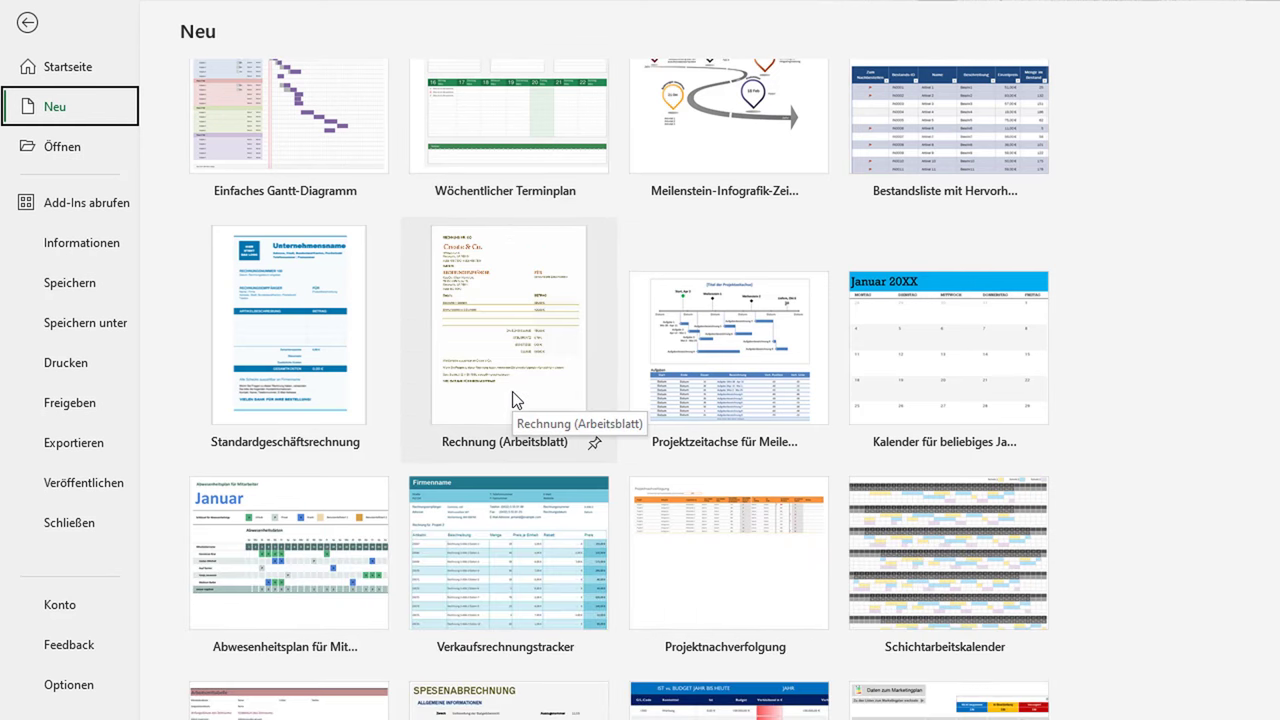
scroll(514, 394, down, 3)
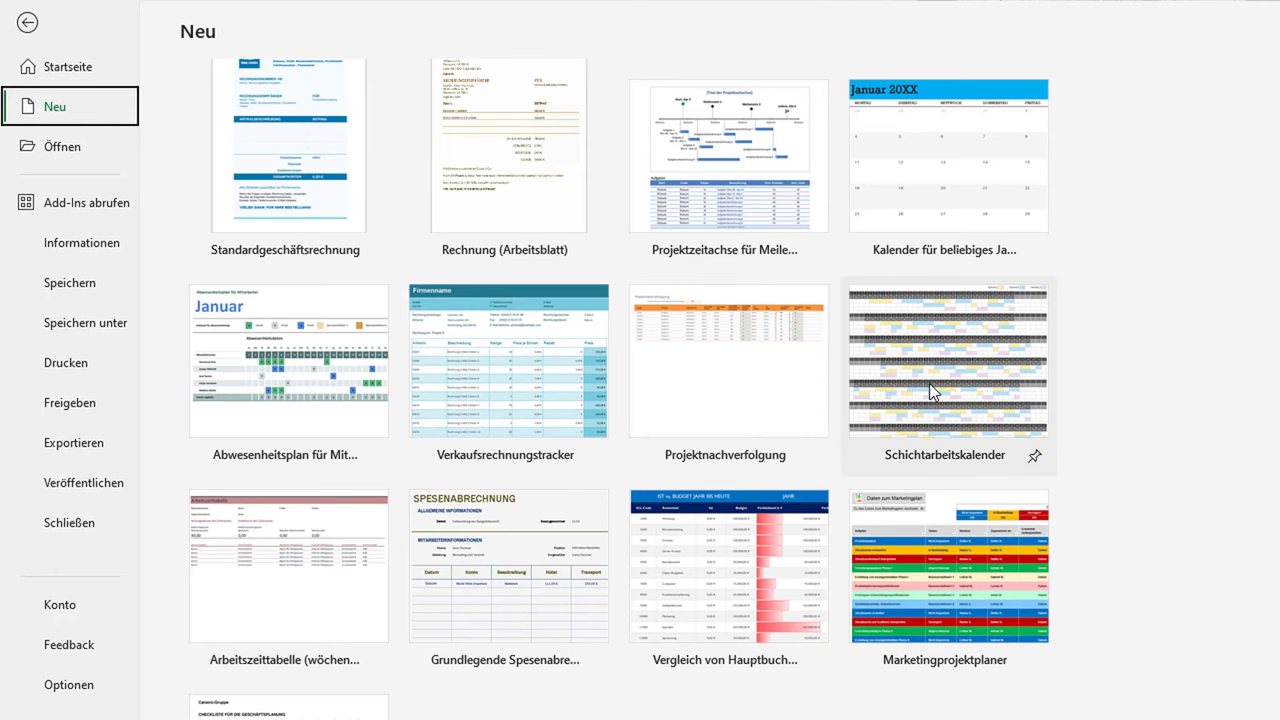
scroll(617, 486, down, 4)
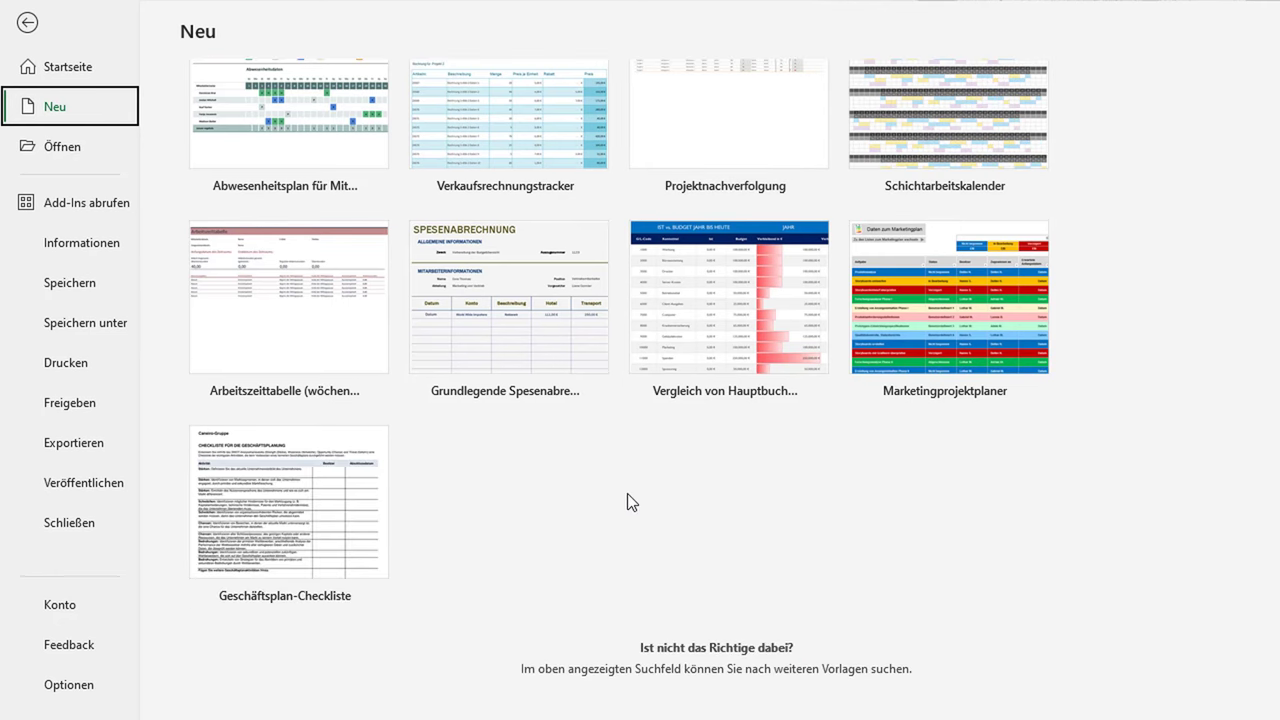
scroll(434, 447, up, 4)
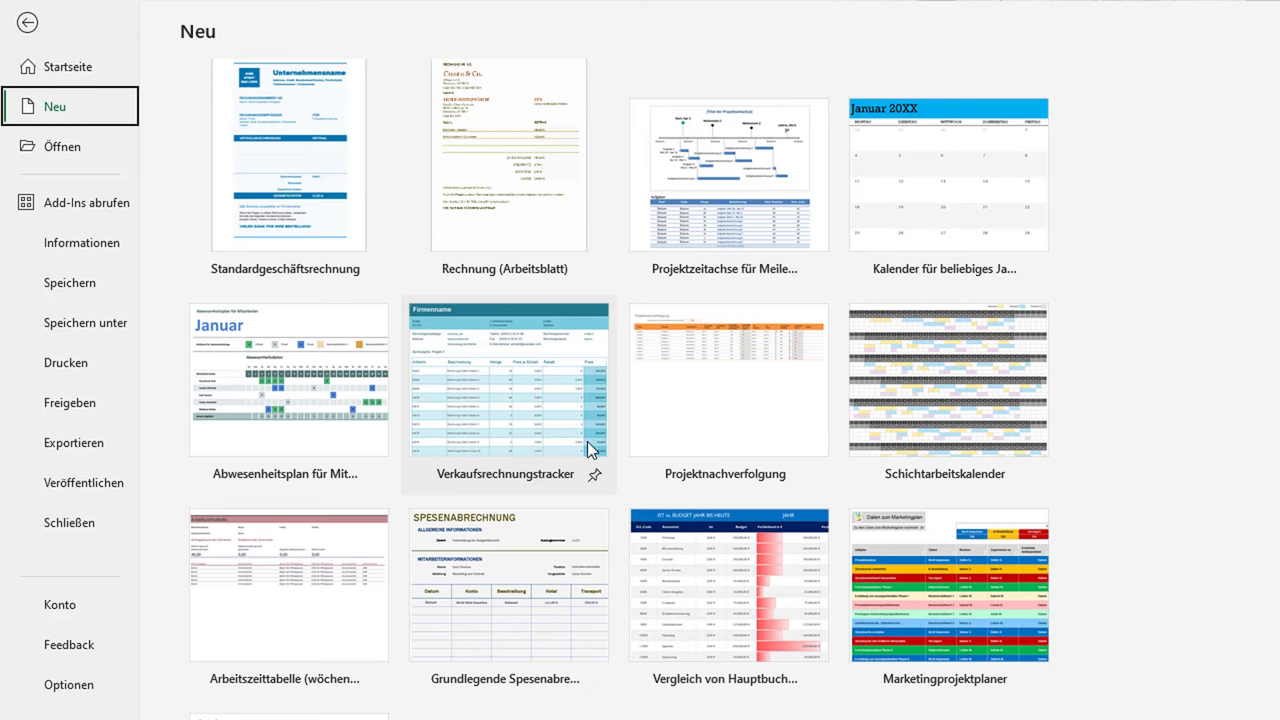
scroll(462, 431, up, 3)
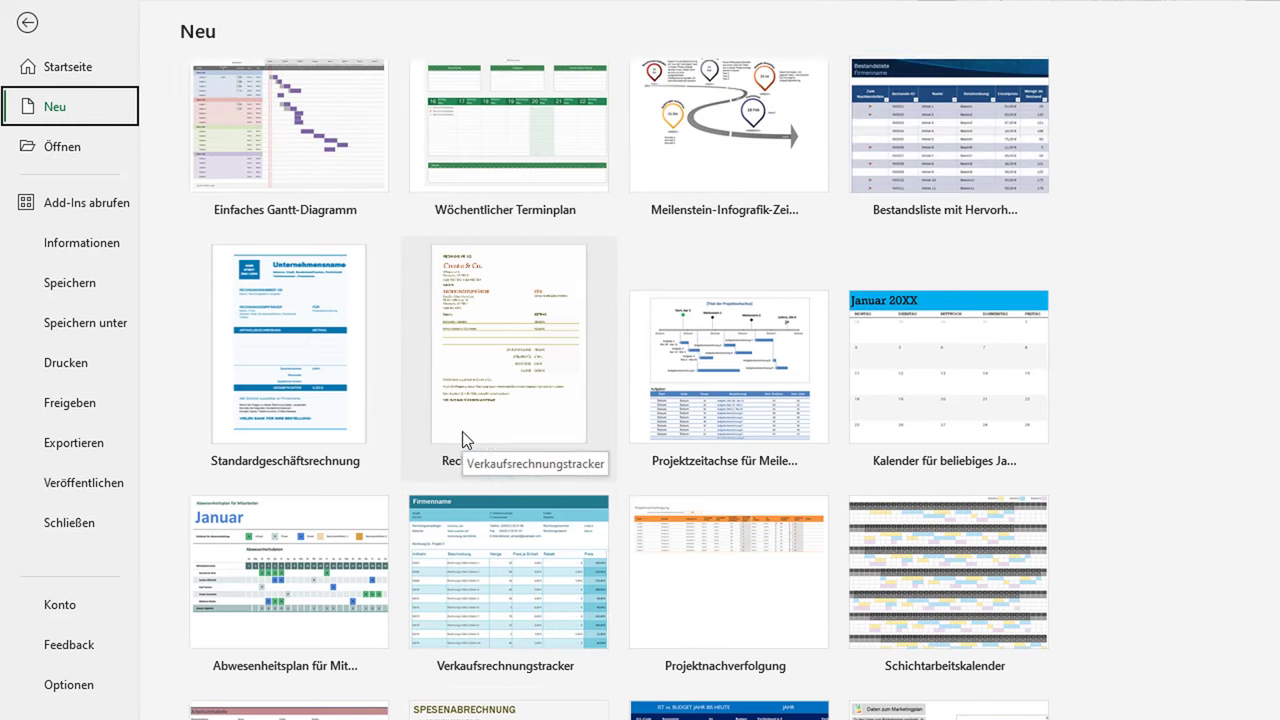
scroll(482, 433, up, 4)
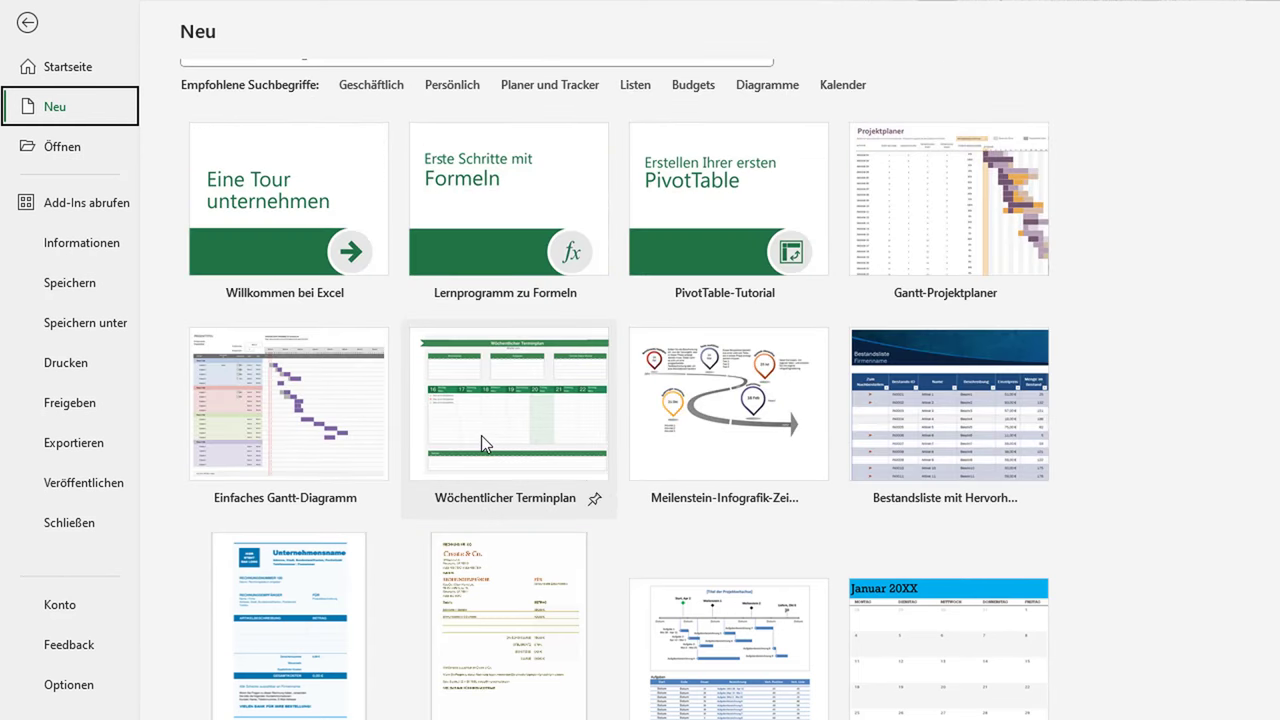
scroll(481, 435, up, 1)
scroll(481, 433, up, 2)
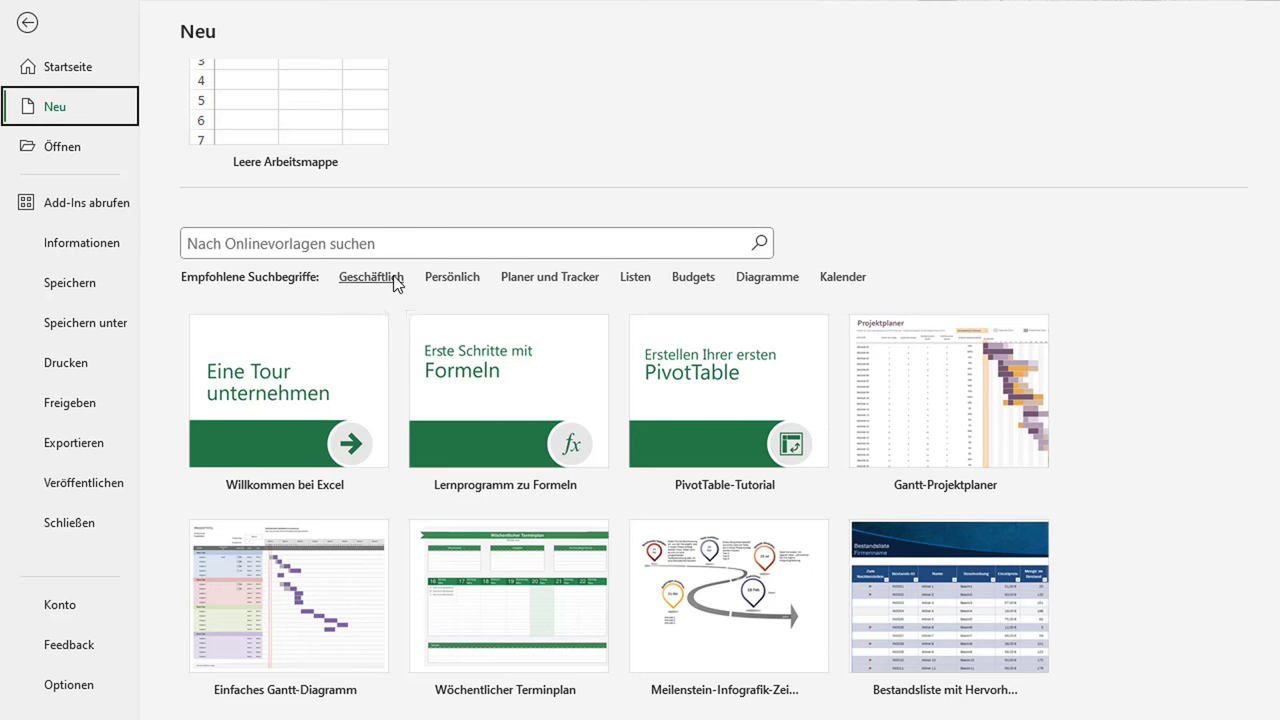
Browse the Geschäftlich templates, such as Standardgeschäftsrechnung, Websitebudget and Bilanzaufstellung
click(370, 280)
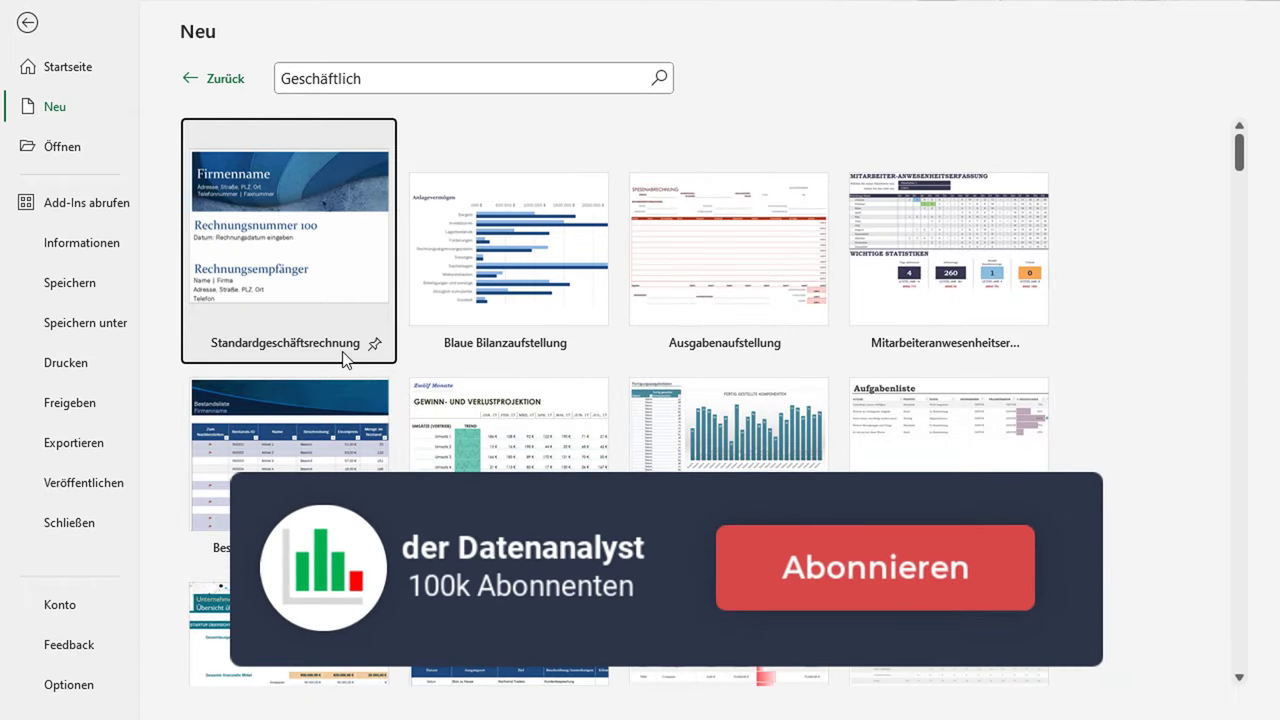
scroll(560, 335, down, 1)
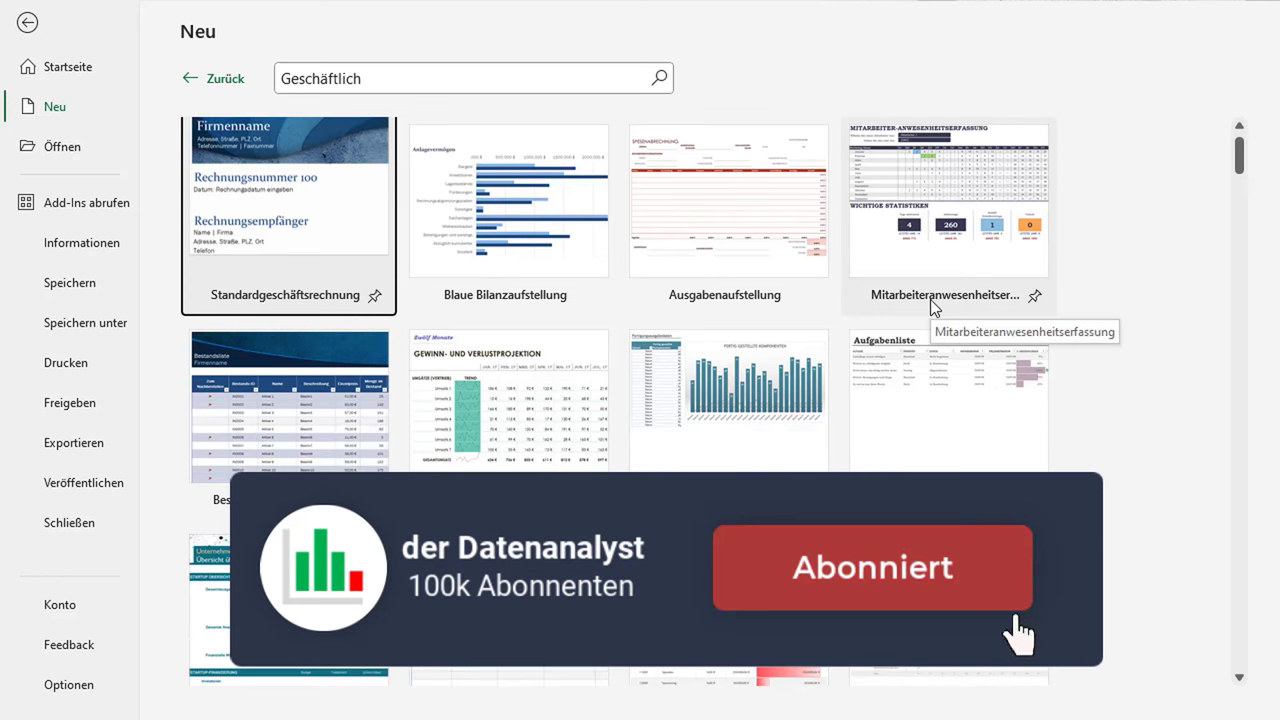
scroll(663, 434, down, 3)
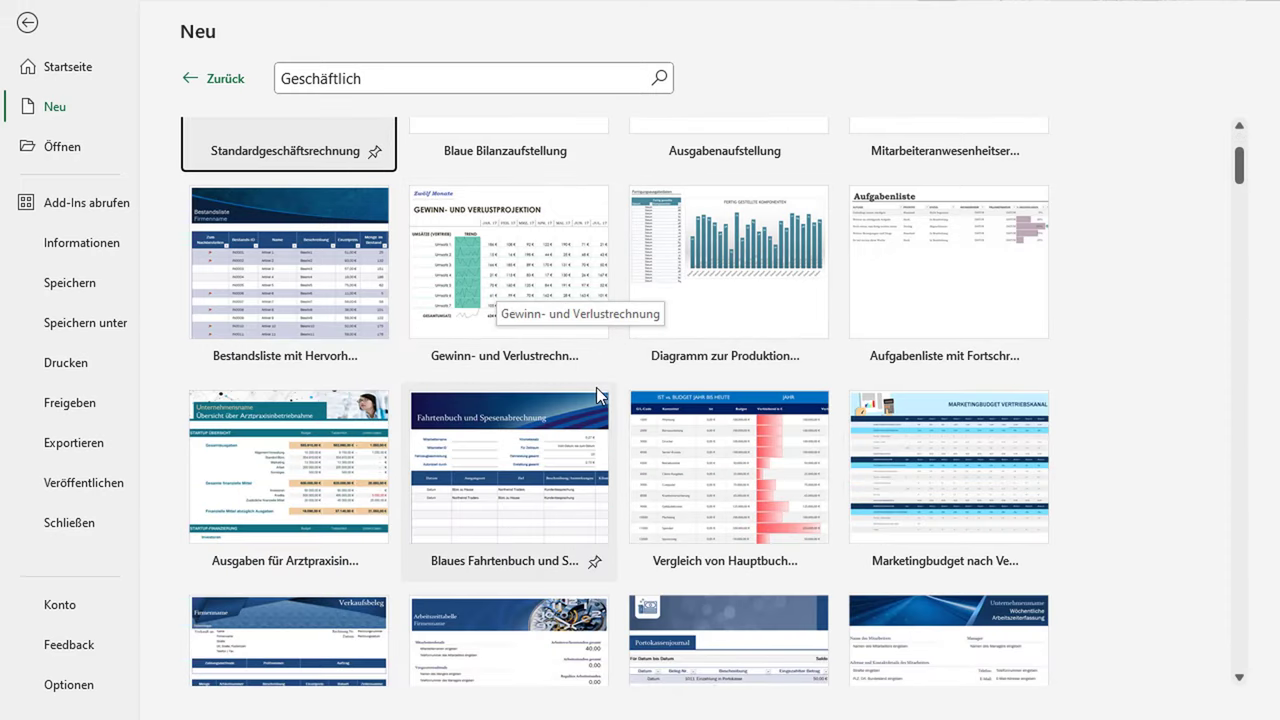
scroll(886, 313, down, 5)
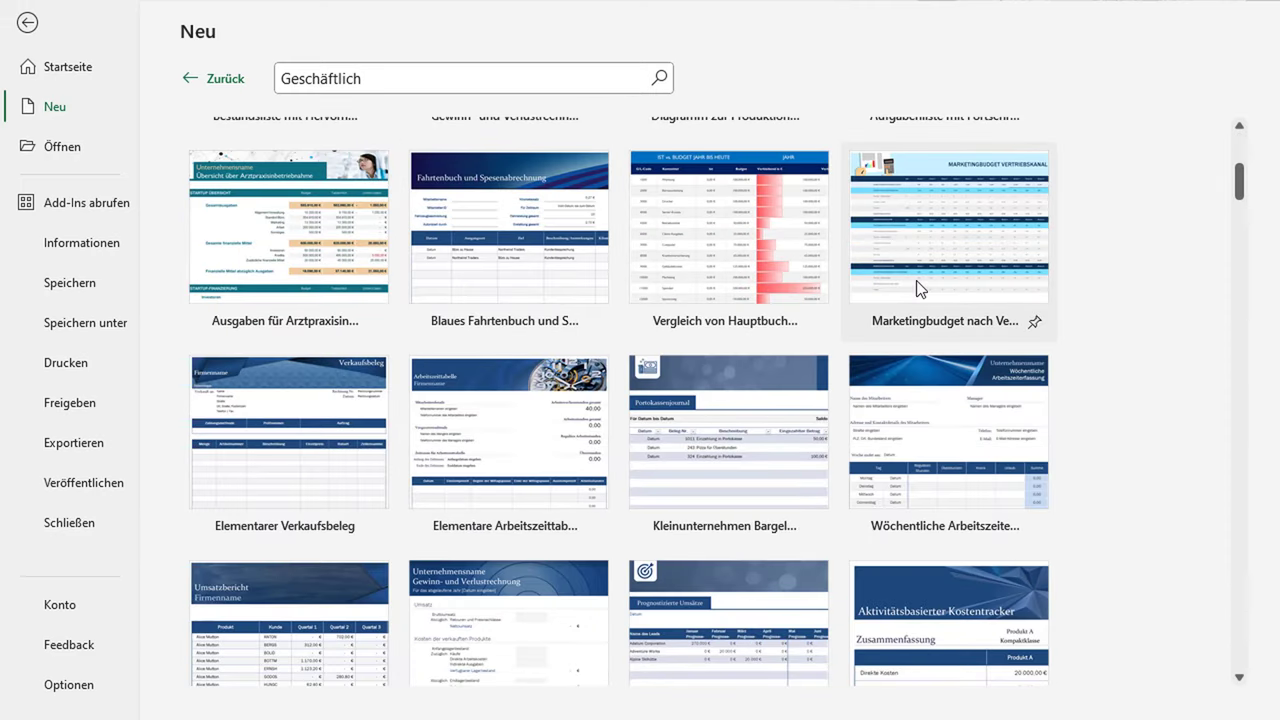
scroll(710, 512, down, 4)
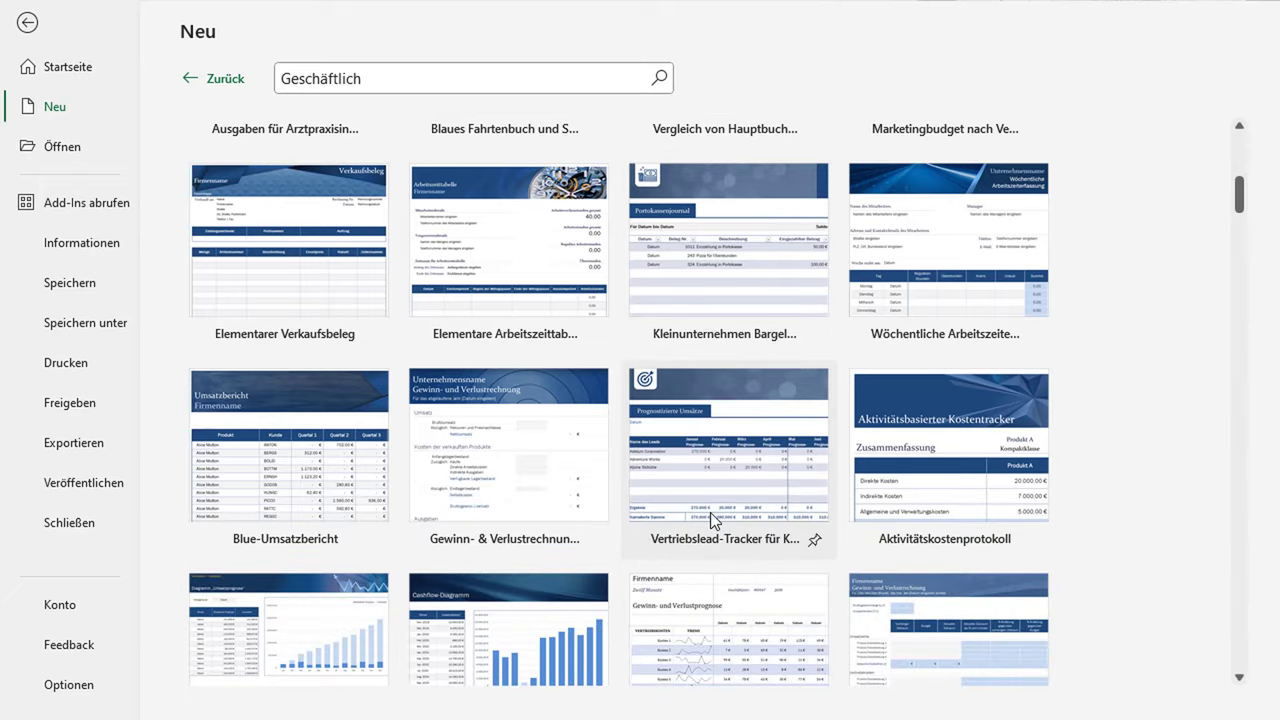
scroll(324, 497, down, 3)
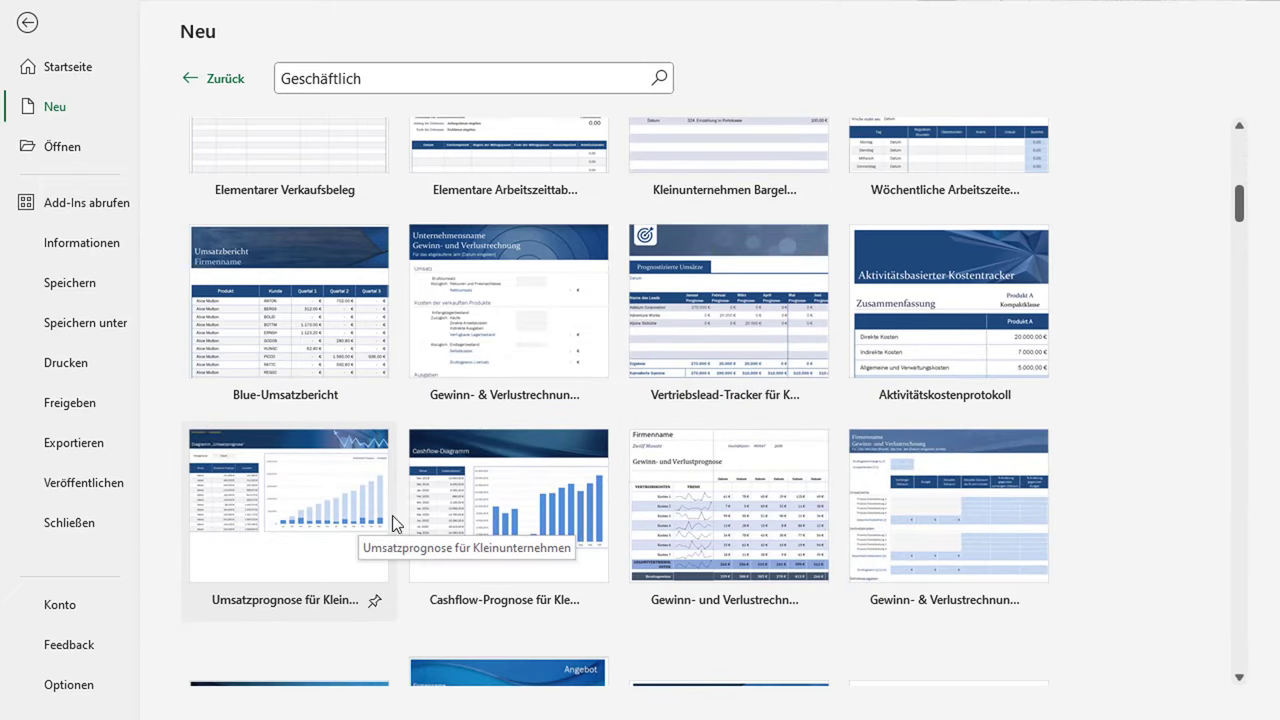
scroll(520, 531, down, 2)
scroll(520, 531, down, 7)
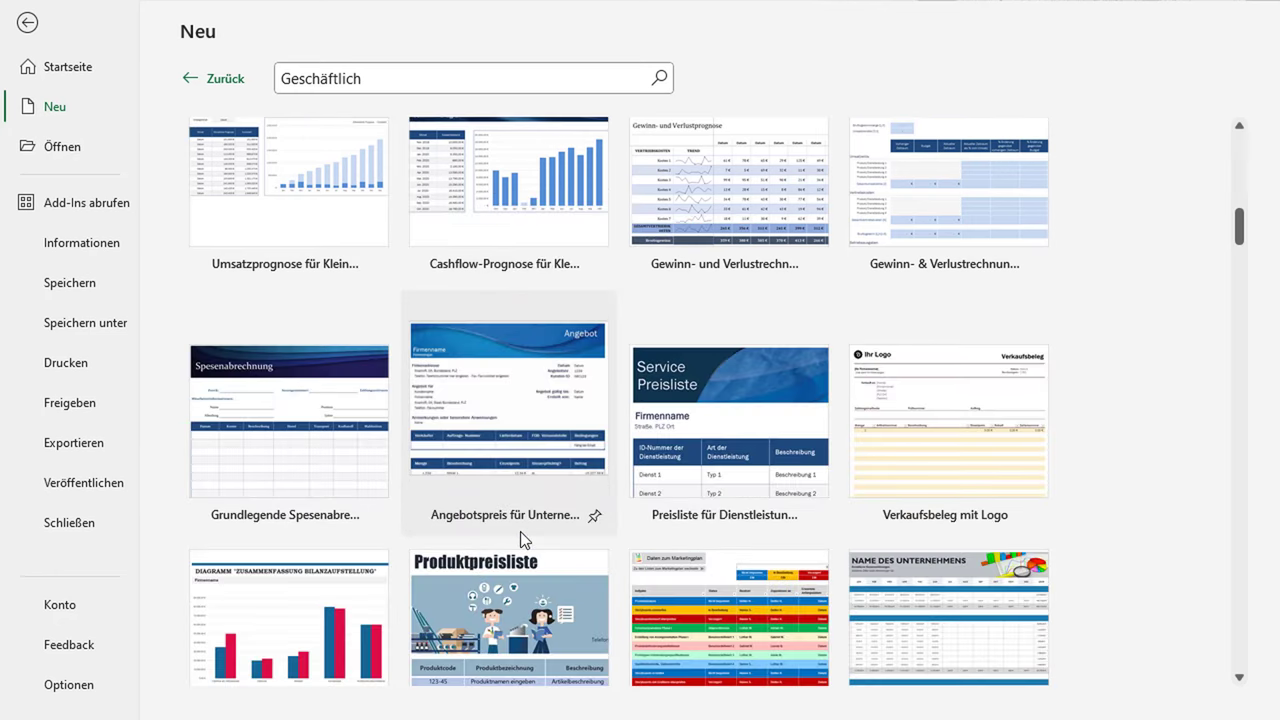
scroll(520, 531, down, 8)
scroll(520, 531, down, 6)
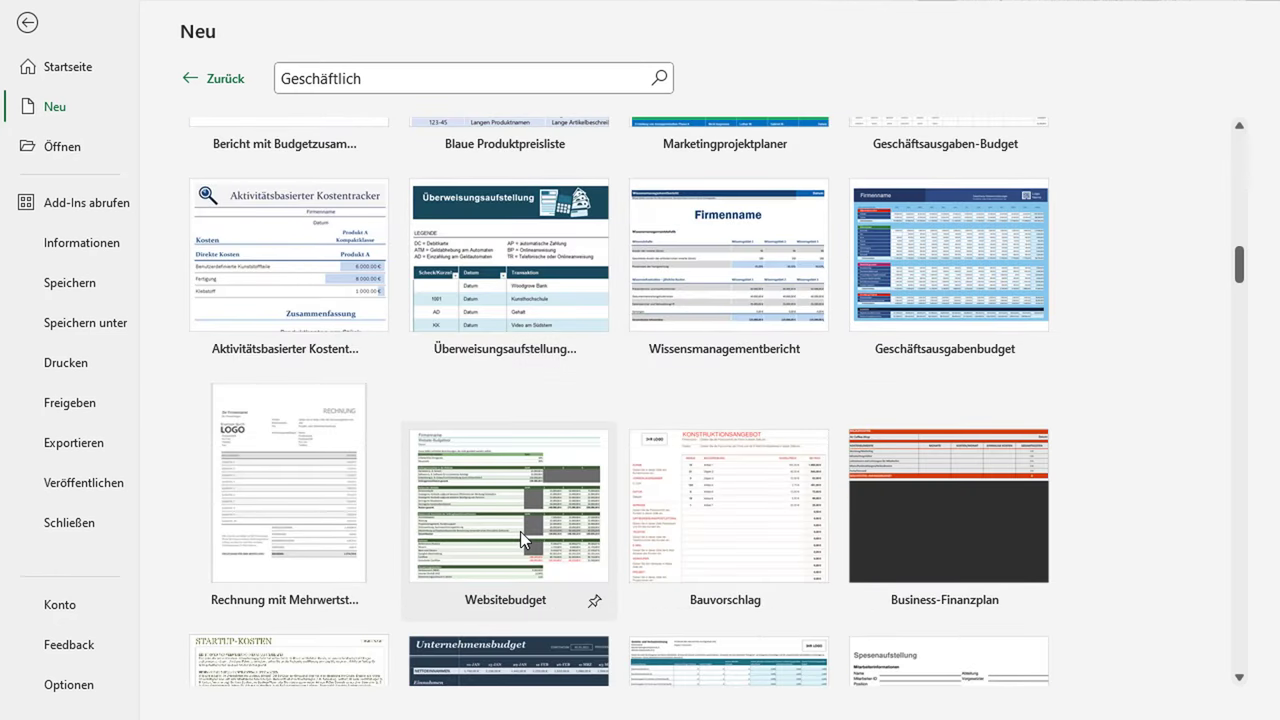
scroll(520, 531, down, 3)
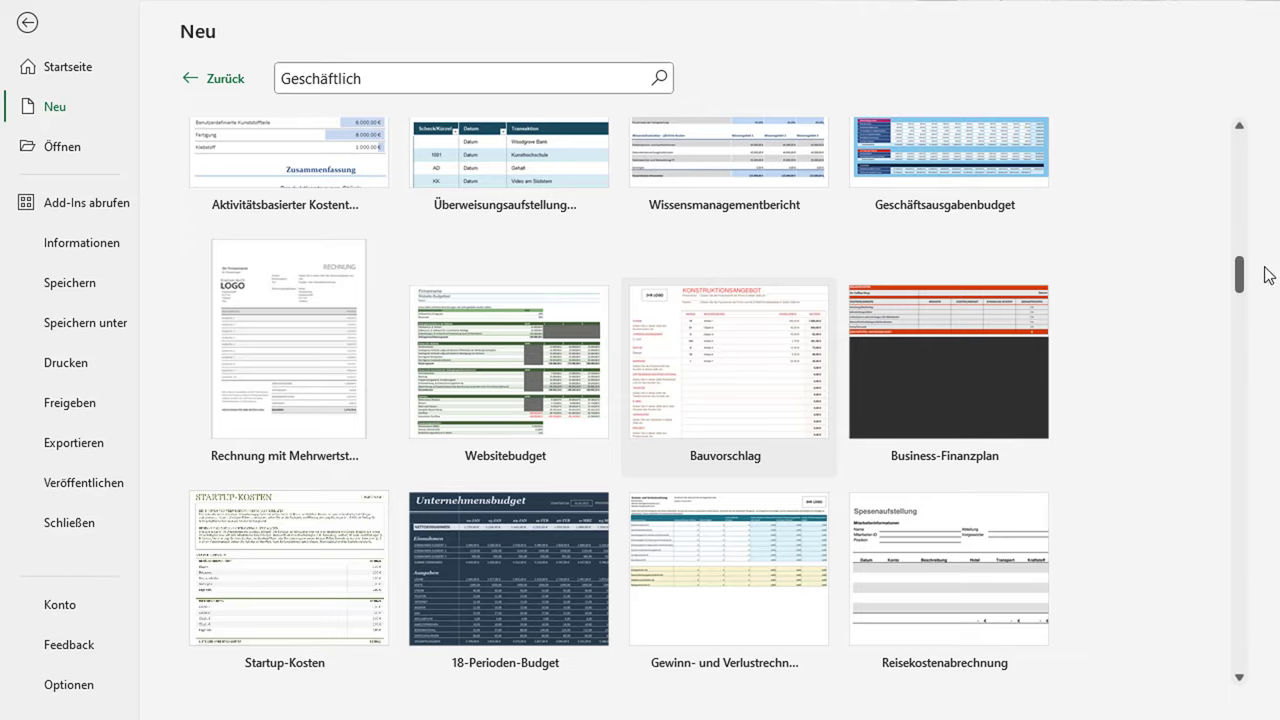
mouse_move(1240, 272)
mouse_down()
mouse_move(1246, 130)
mouse_move(1249, 423)
mouse_move(1233, 610)
mouse_up()
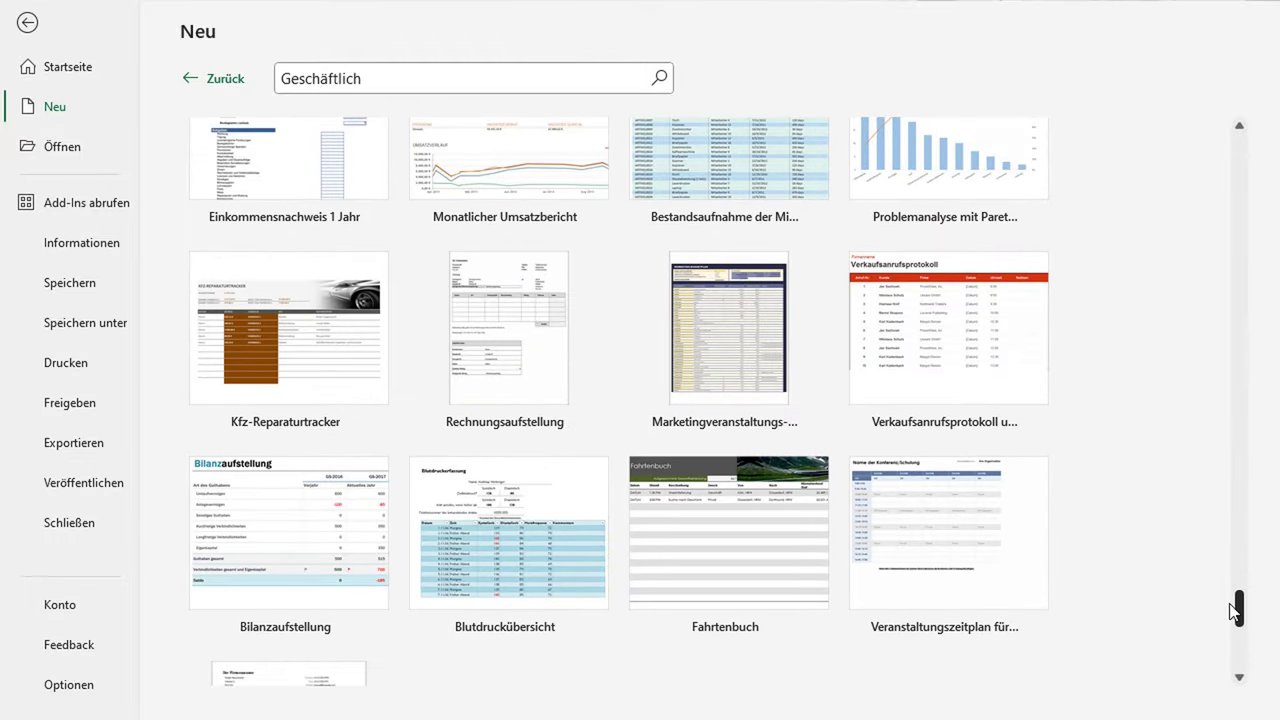
drag(1237, 608, 1240, 128)
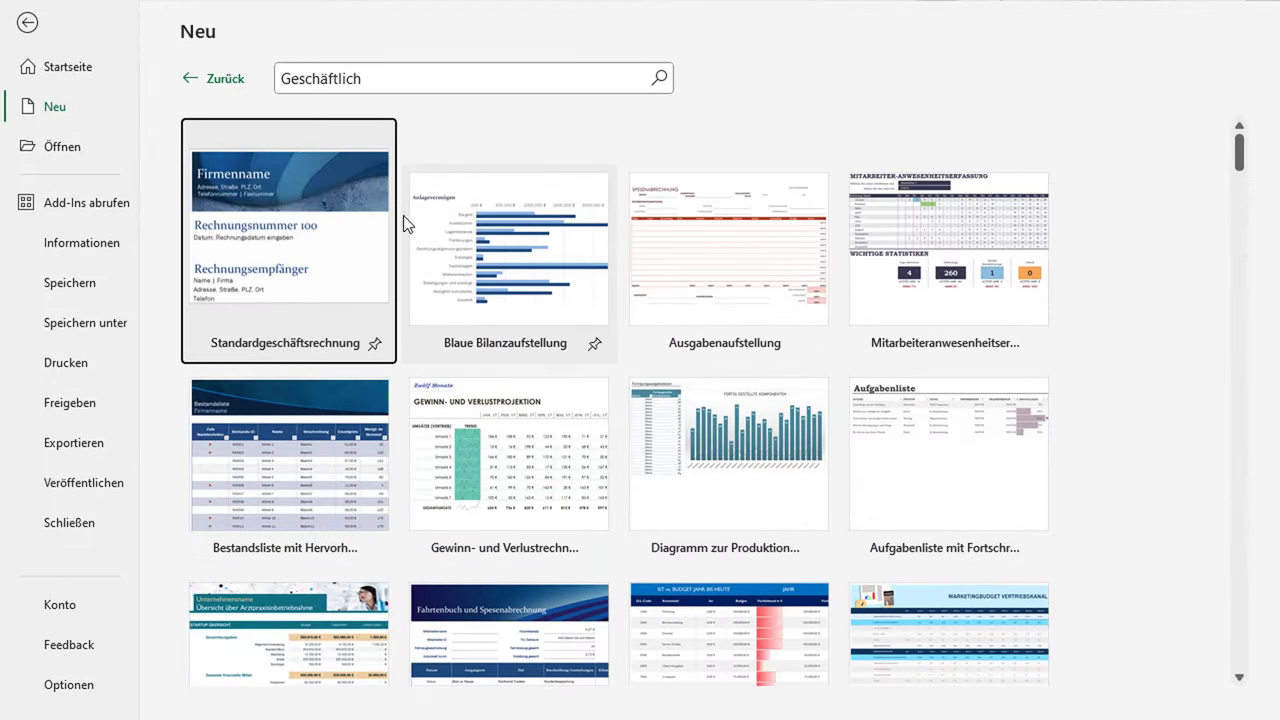
Look through the Persönlich template results and return to the New page
click(240, 80)
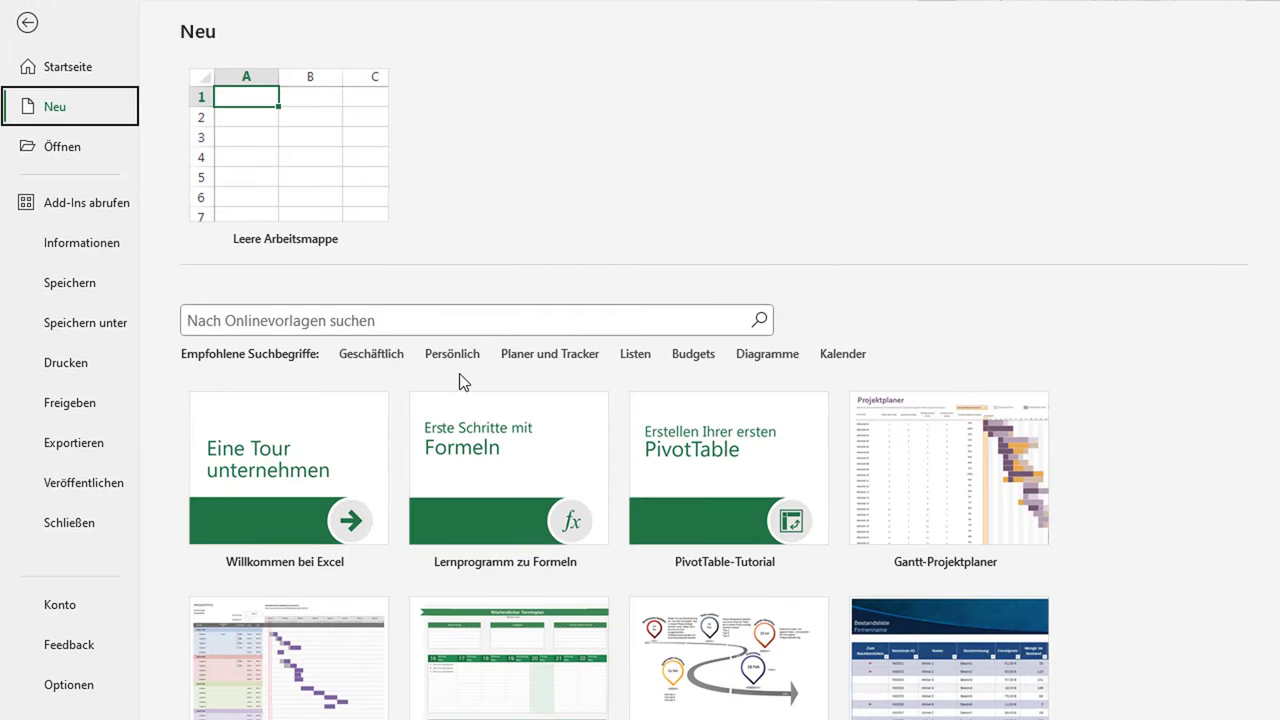
scroll(459, 373, down, 2)
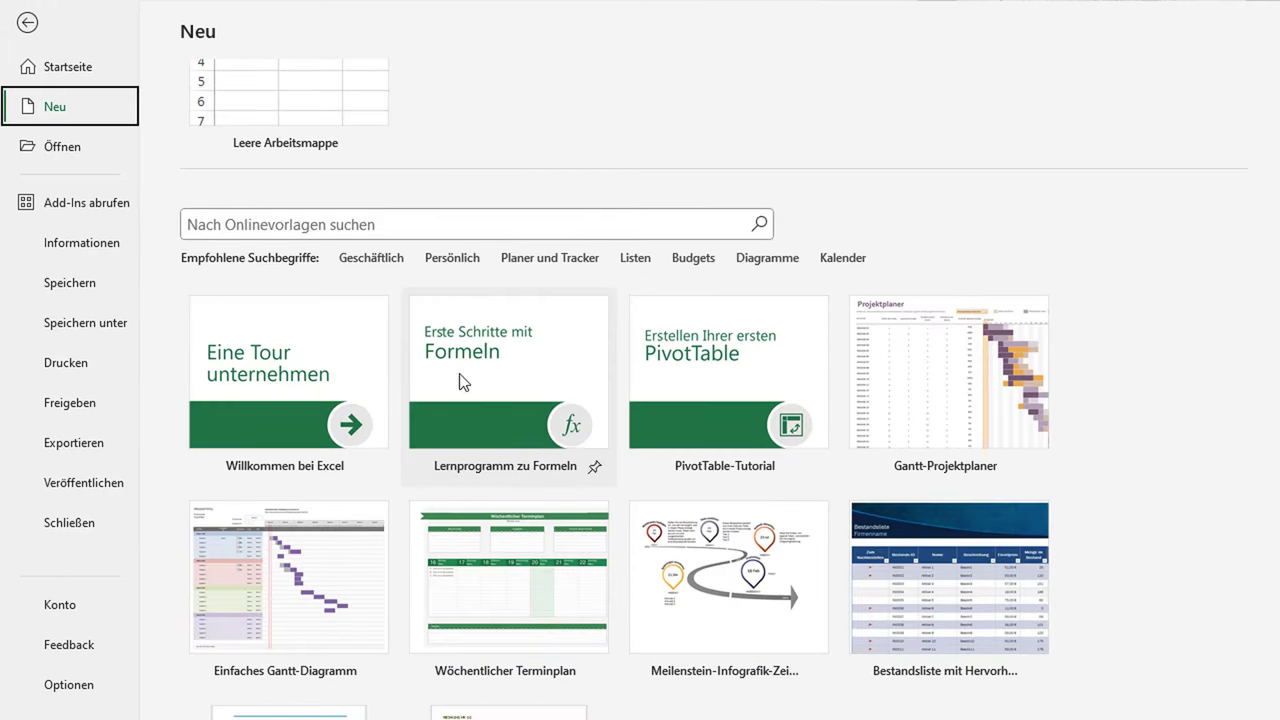
click(462, 259)
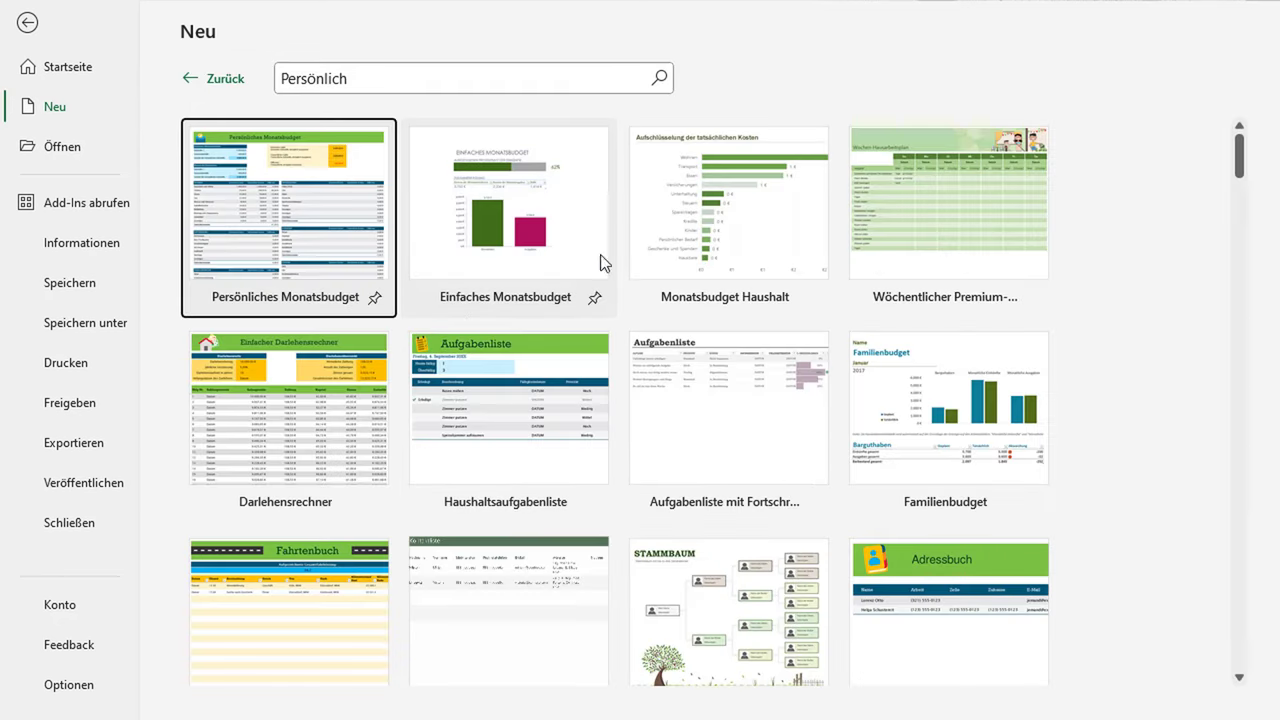
scroll(645, 387, down, 3)
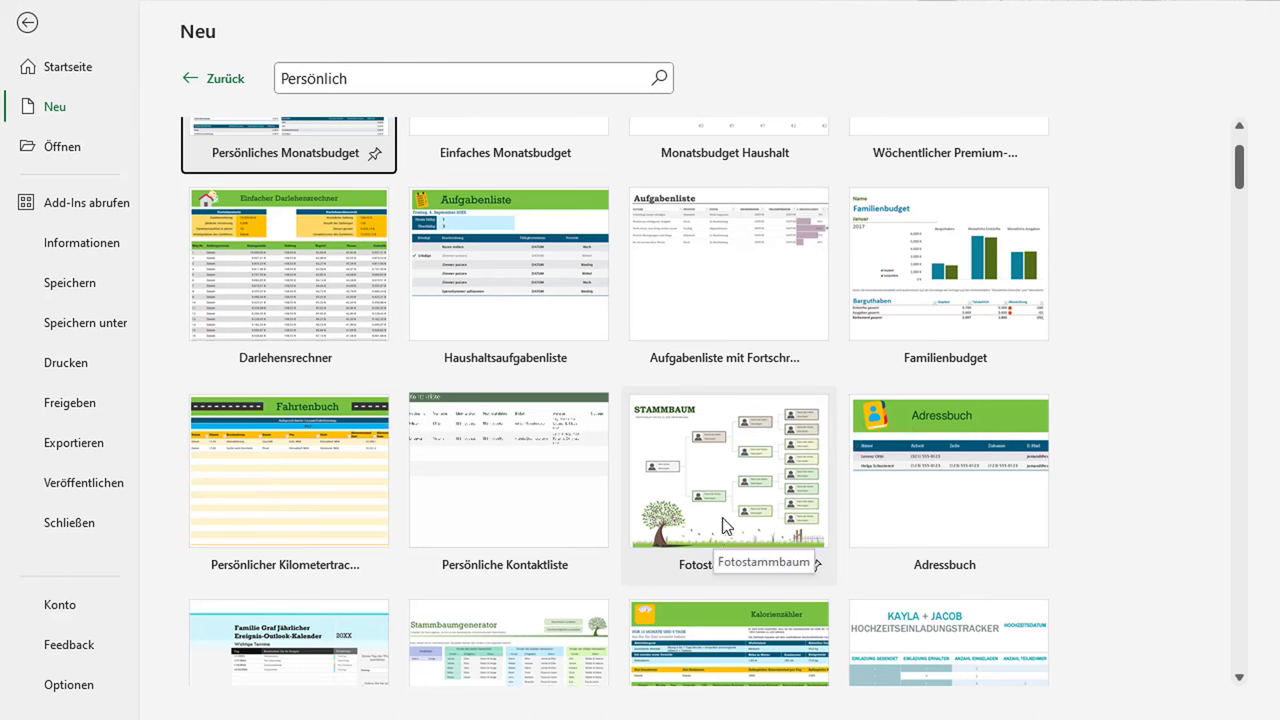
click(232, 86)
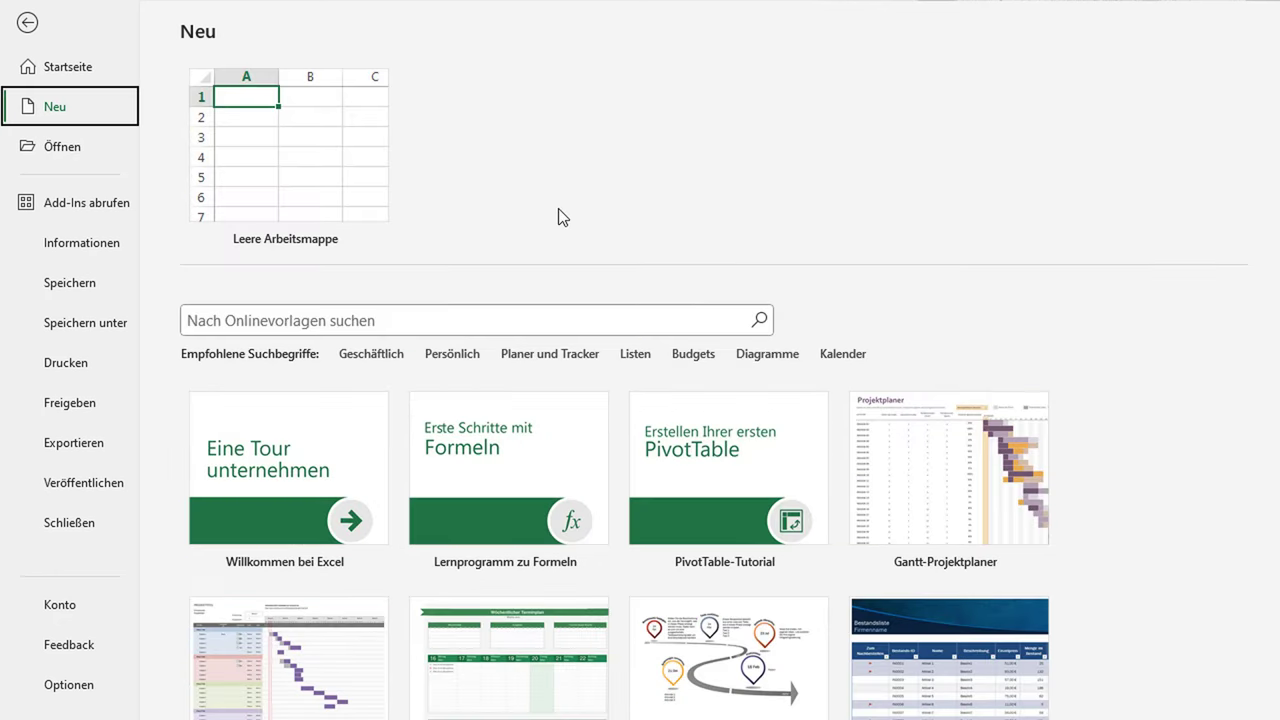
Look through the Planer und Tracker template results, then go back to the main New page
click(586, 361)
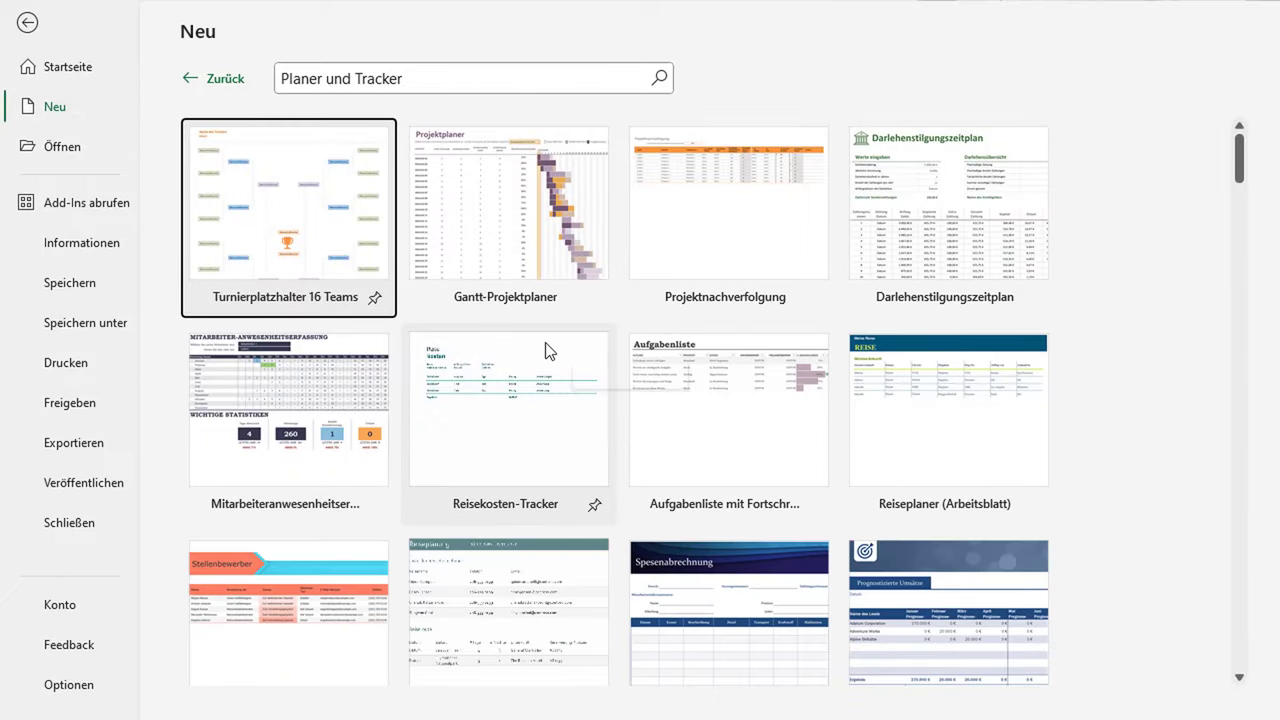
scroll(515, 344, down, 4)
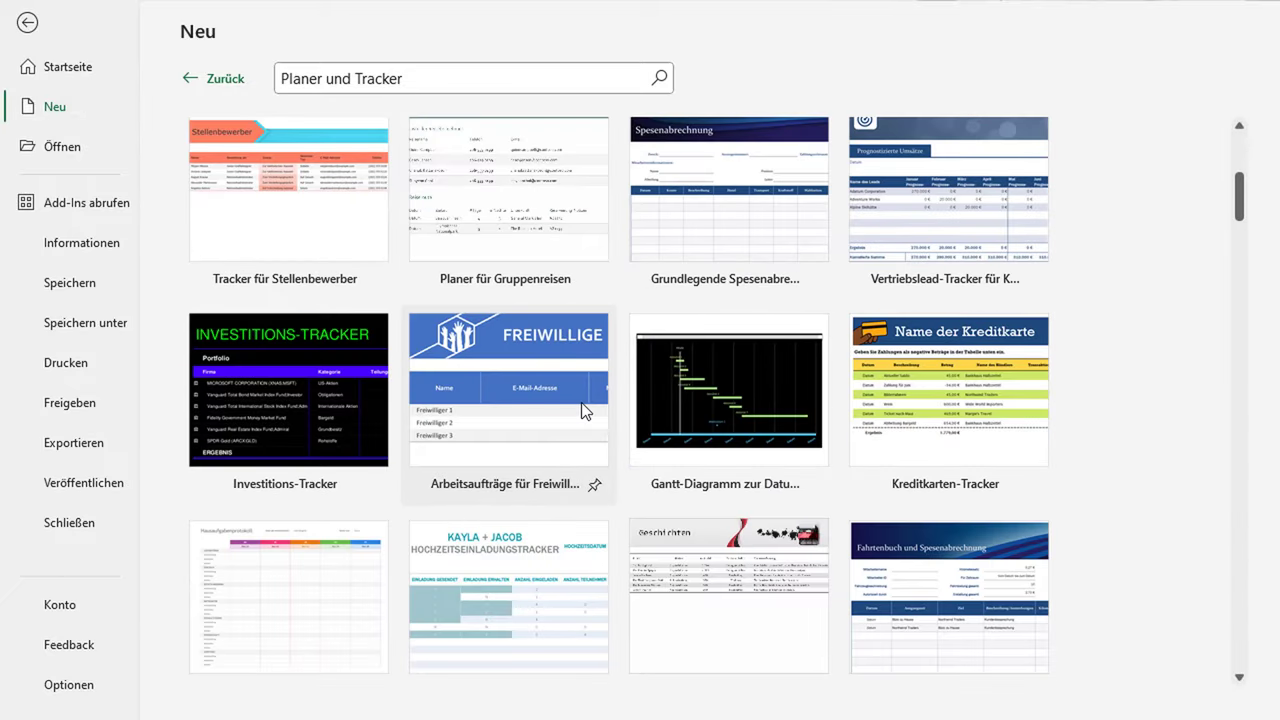
scroll(582, 405, down, 2)
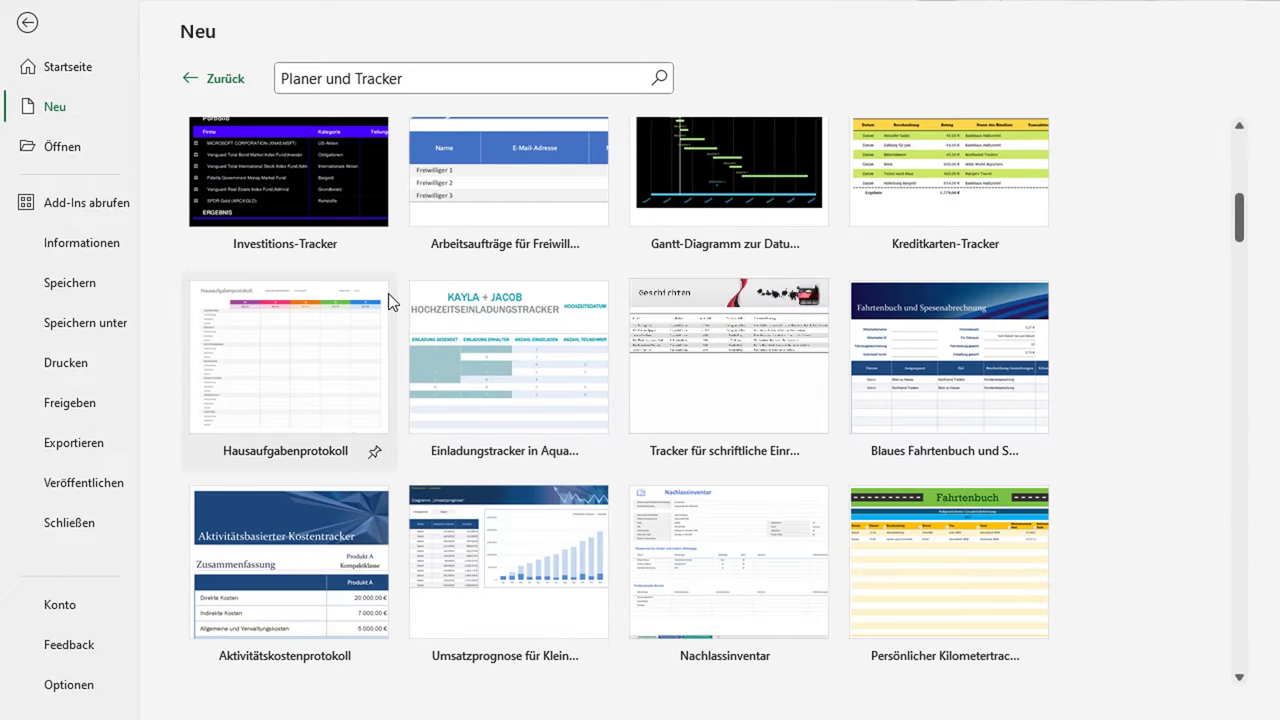
scroll(388, 293, up, 1)
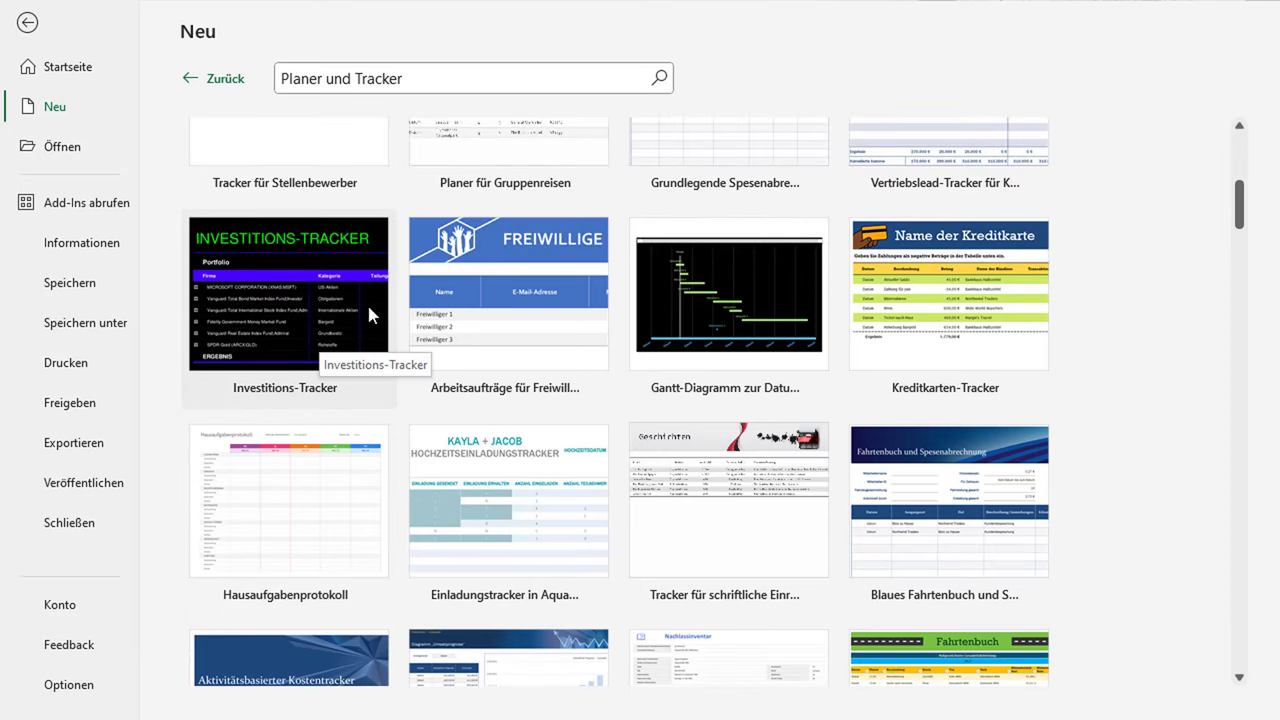
click(218, 80)
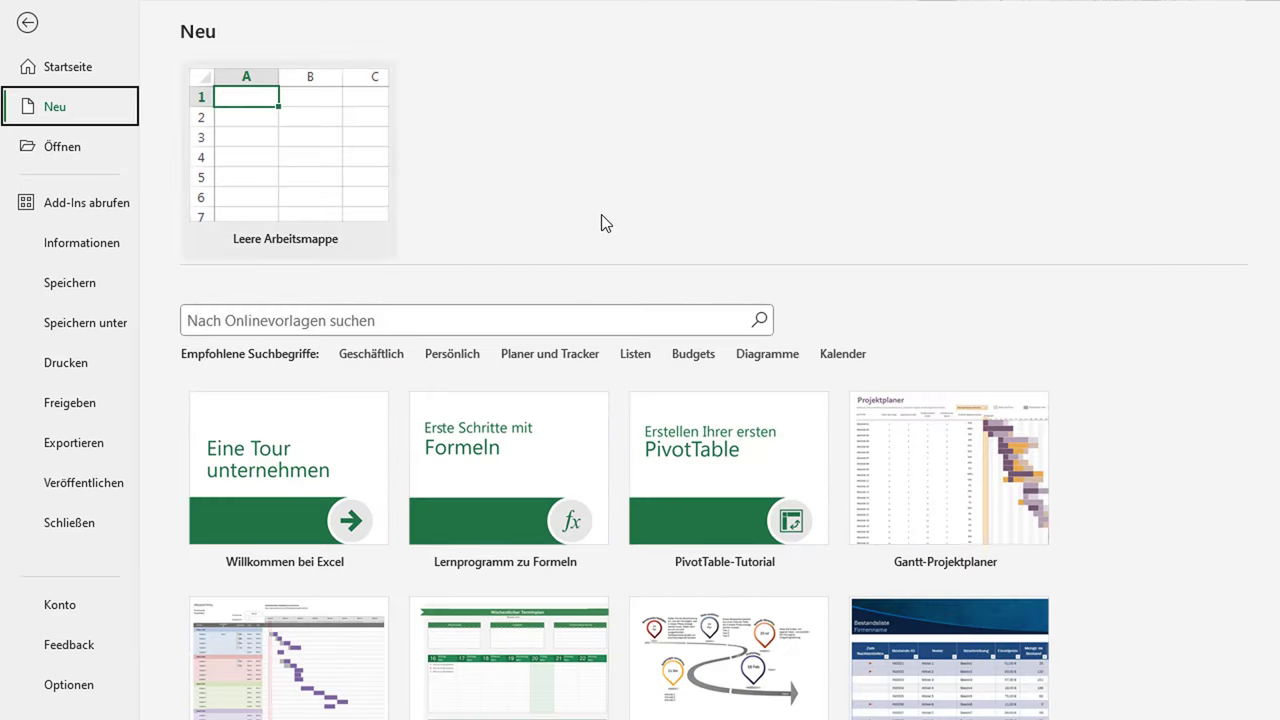
click(638, 356)
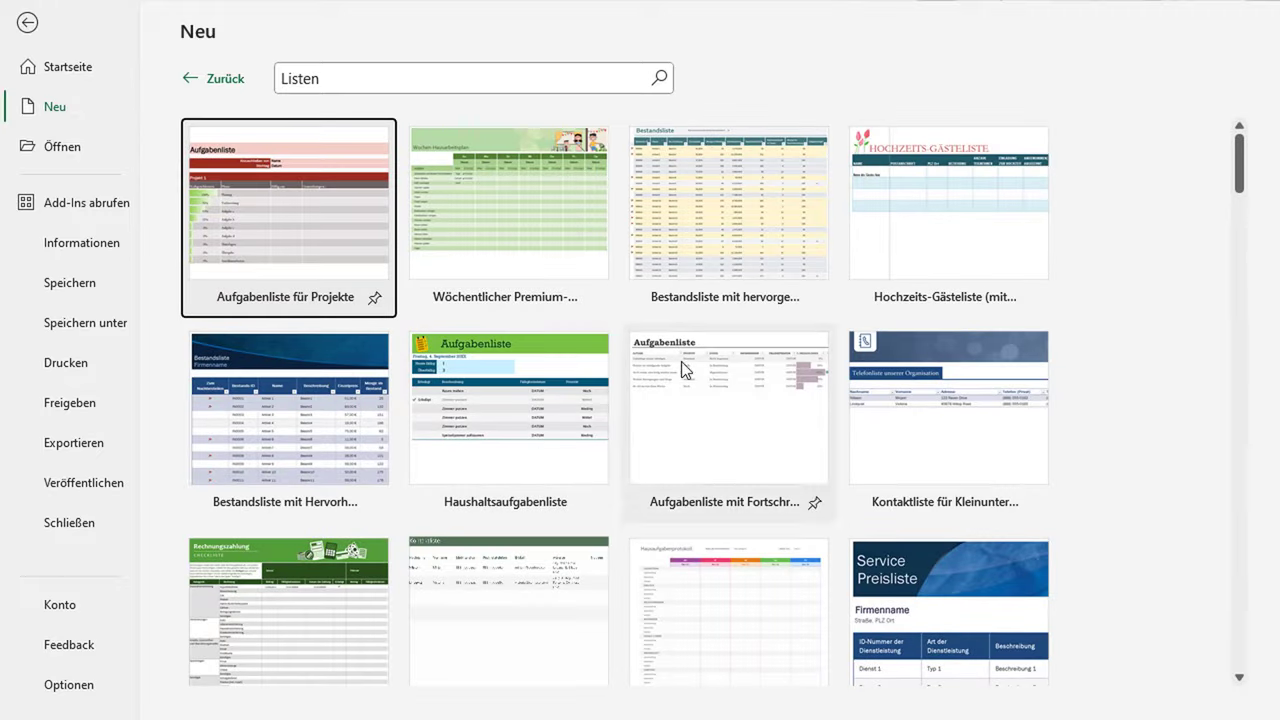
click(226, 80)
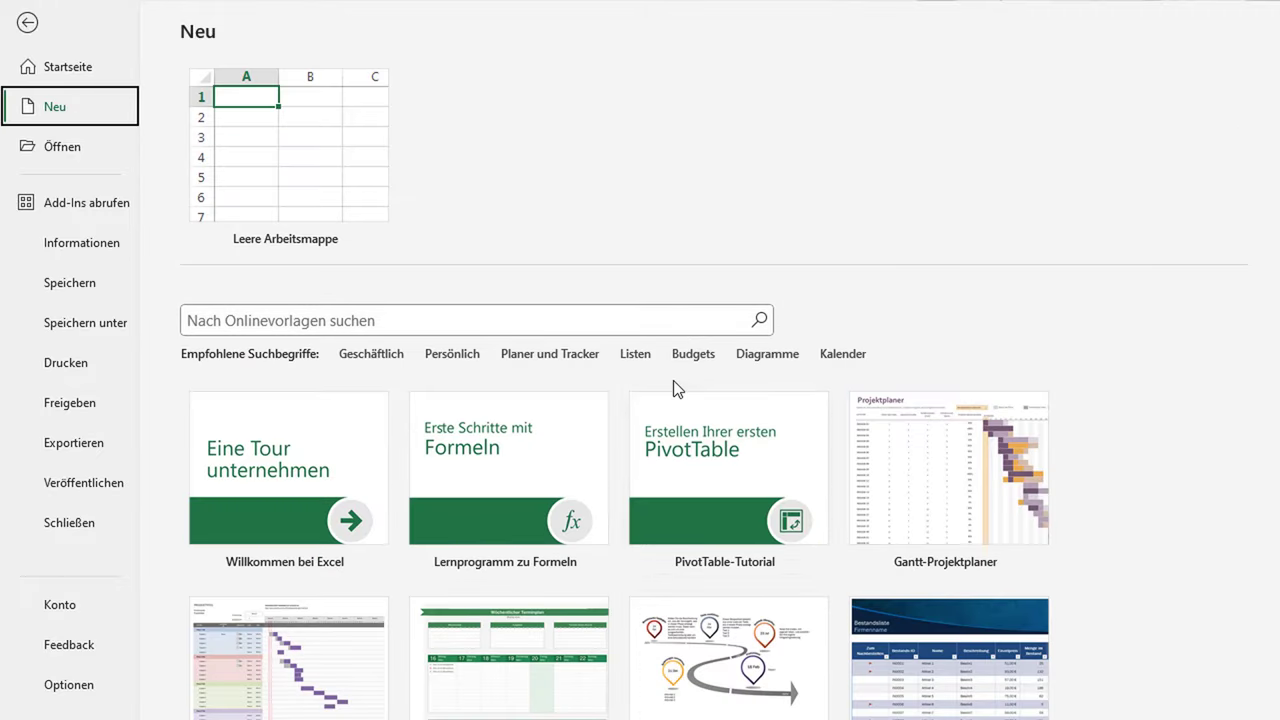
scroll(673, 385, down, 2)
scroll(673, 328, down, 1)
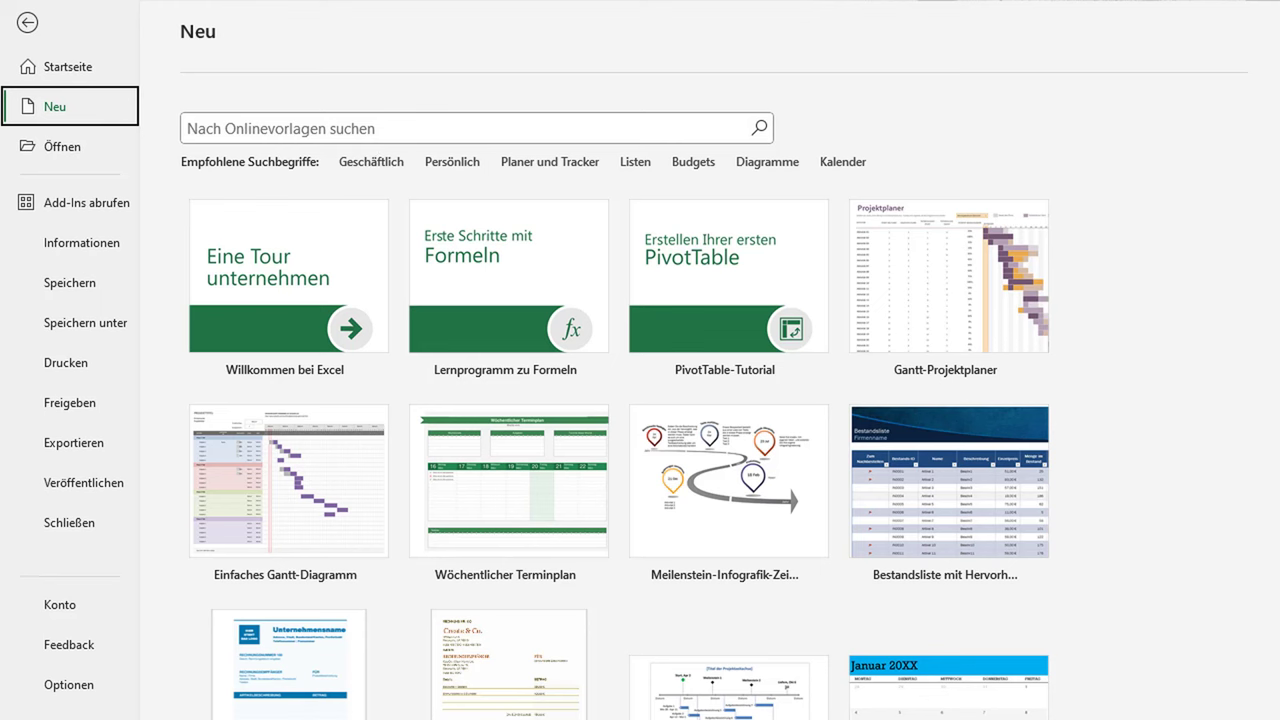
Bring up the Microsoft Create Excel templates web page and scroll through it
click(105, 710)
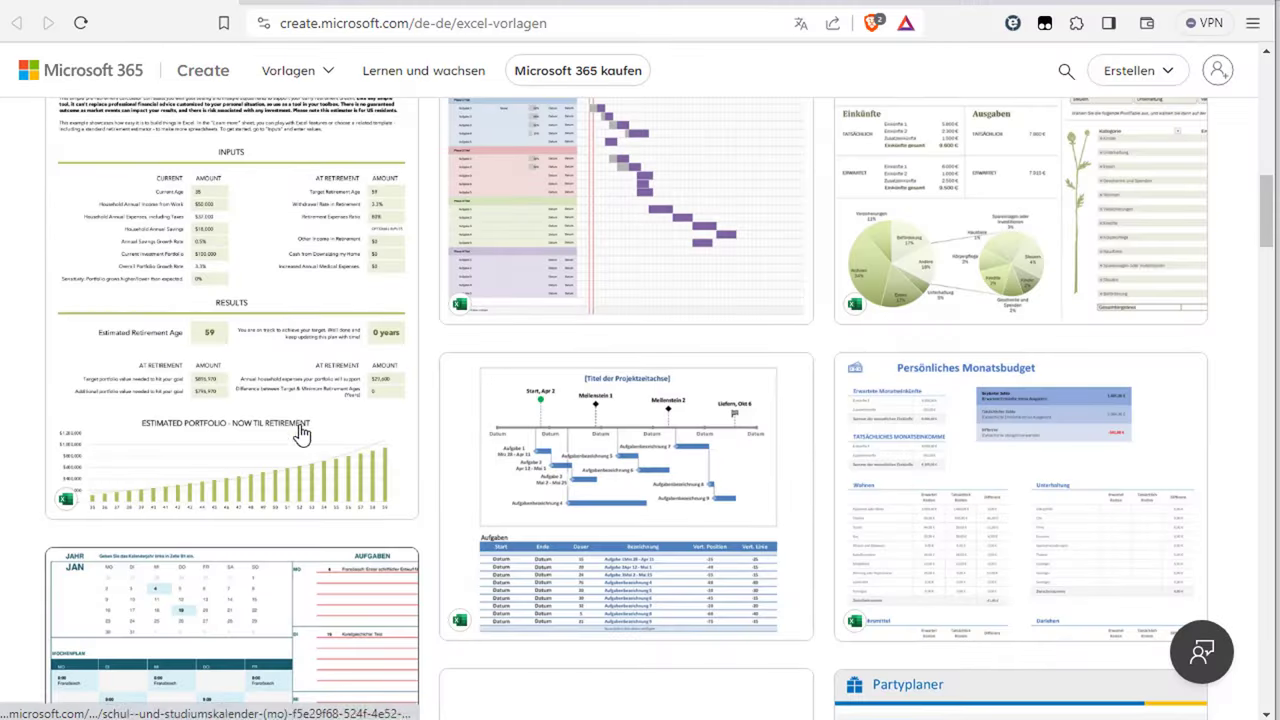
scroll(392, 211, up, 5)
scroll(428, 252, up, 1)
scroll(428, 258, up, 4)
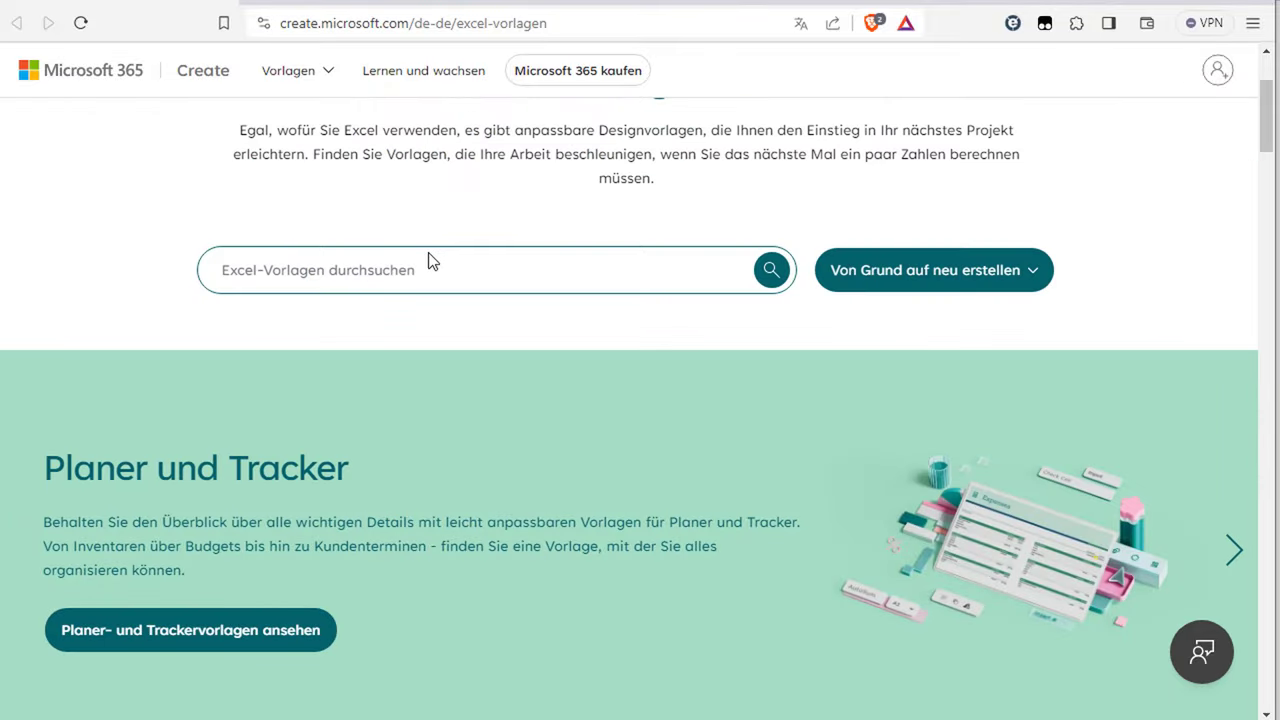
scroll(368, 66, up, 2)
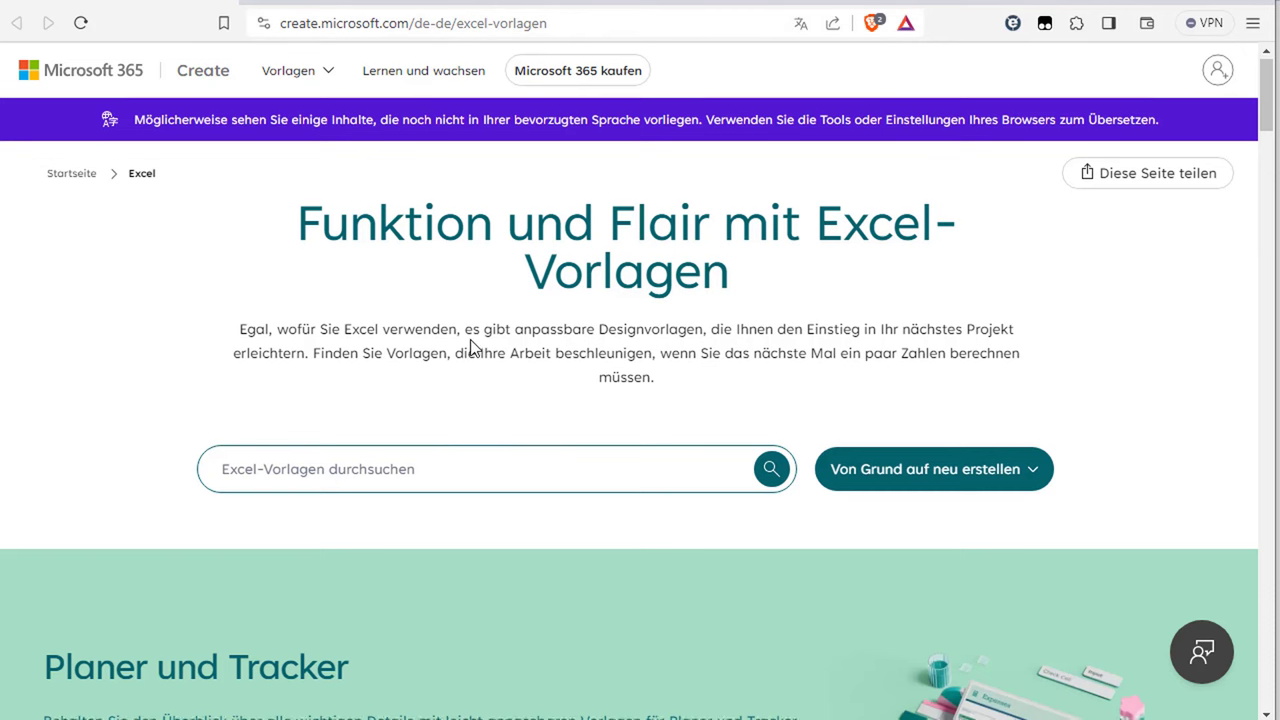
scroll(520, 310, down, 2)
scroll(590, 305, down, 3)
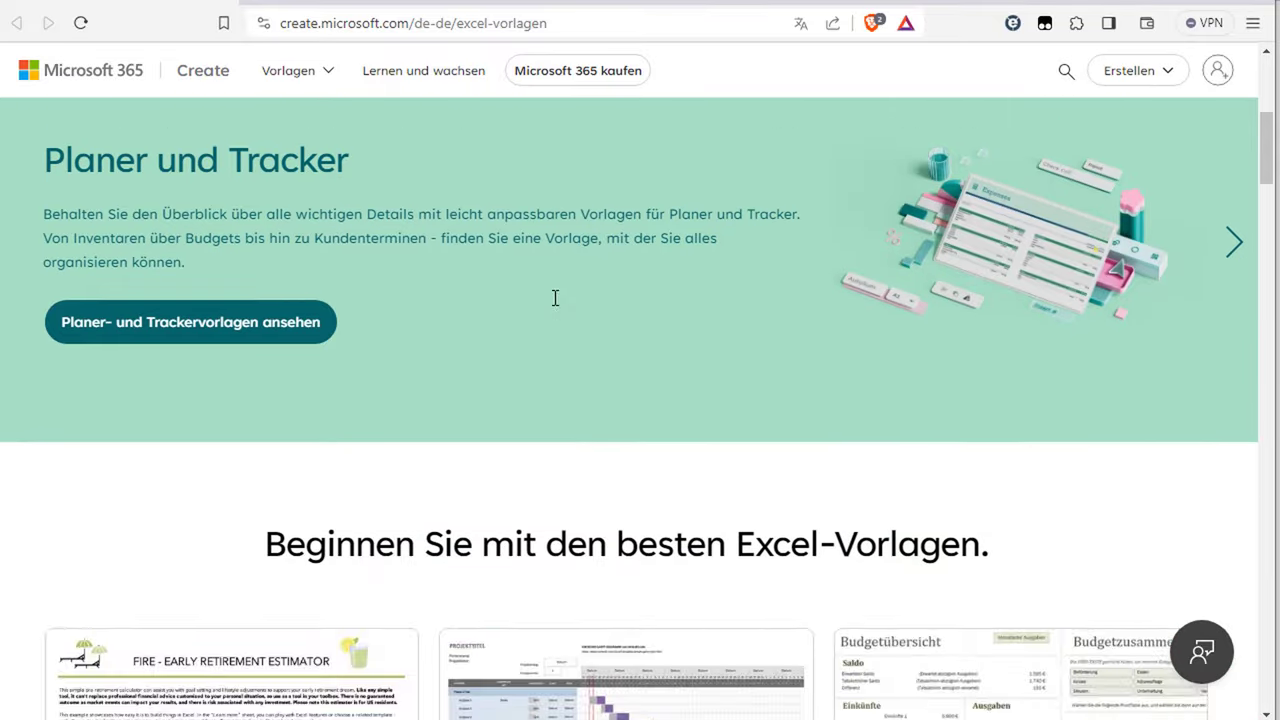
scroll(571, 300, up, 3)
Open and close the 'Von Grund auf neu erstellen' app list, then scroll down to the templates
click(1024, 285)
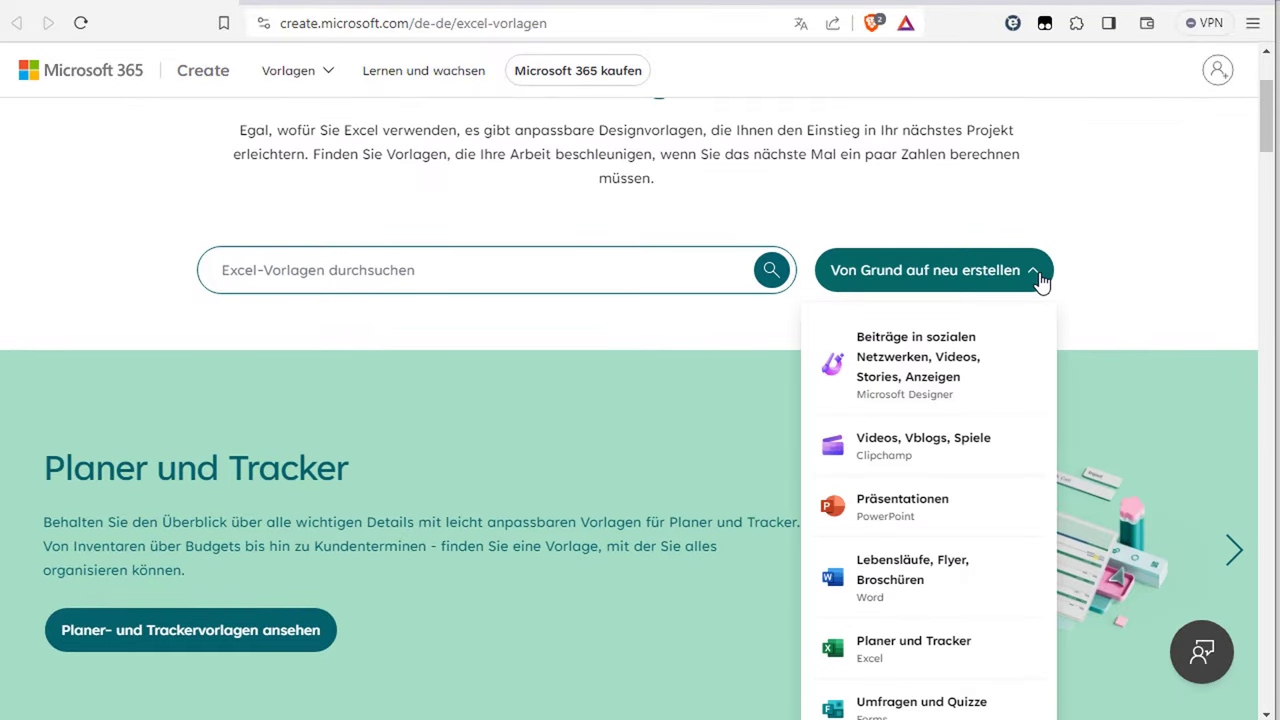
scroll(1005, 343, down, 2)
scroll(1049, 450, up, 1)
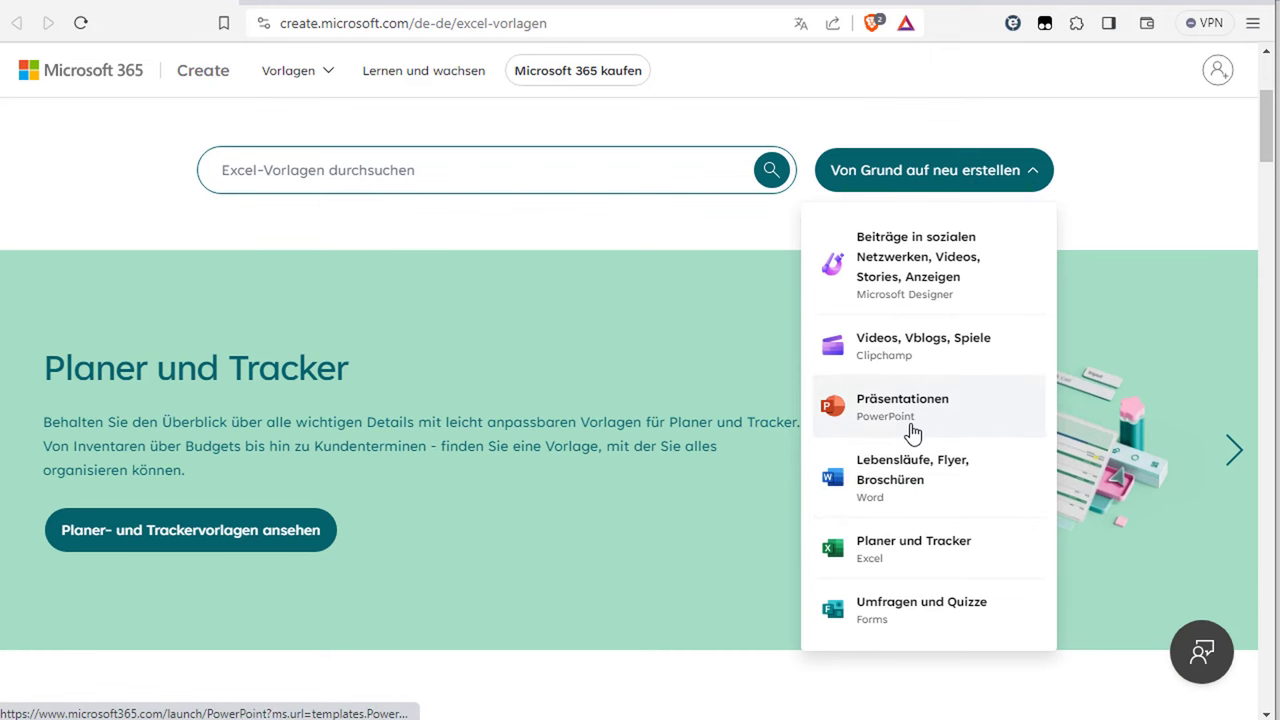
click(834, 292)
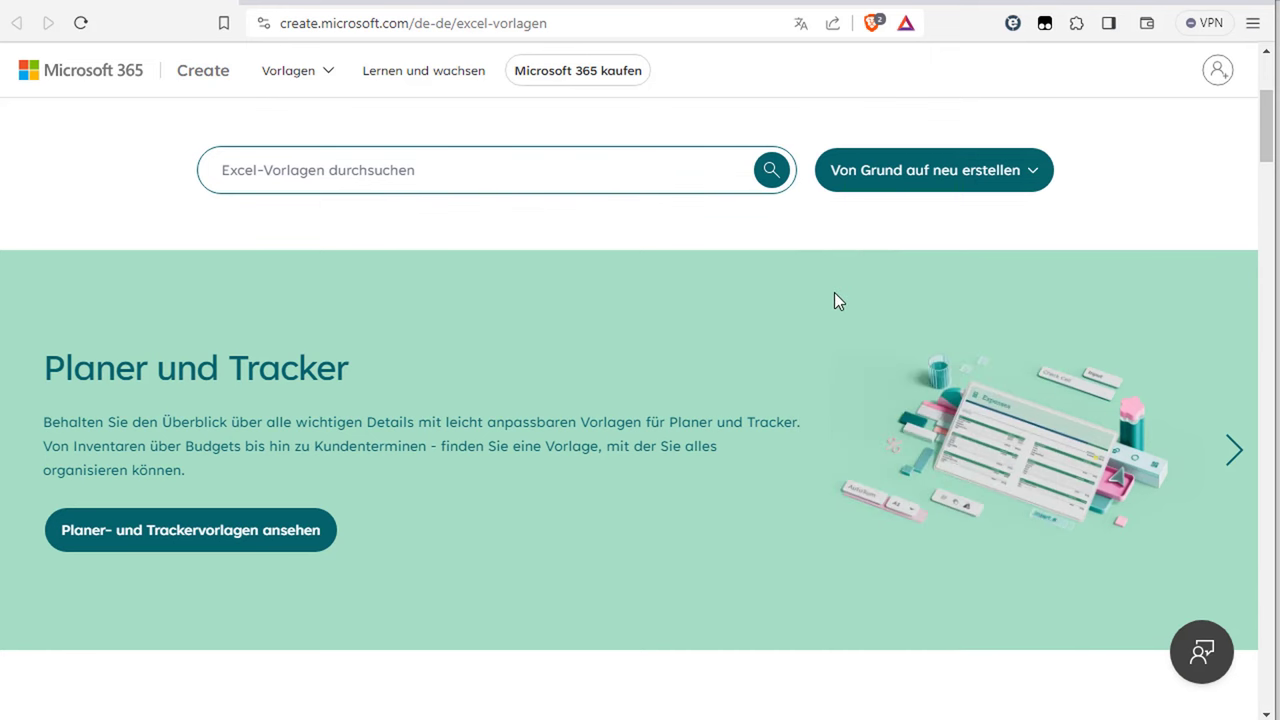
scroll(635, 431, down, 5)
scroll(635, 431, down, 4)
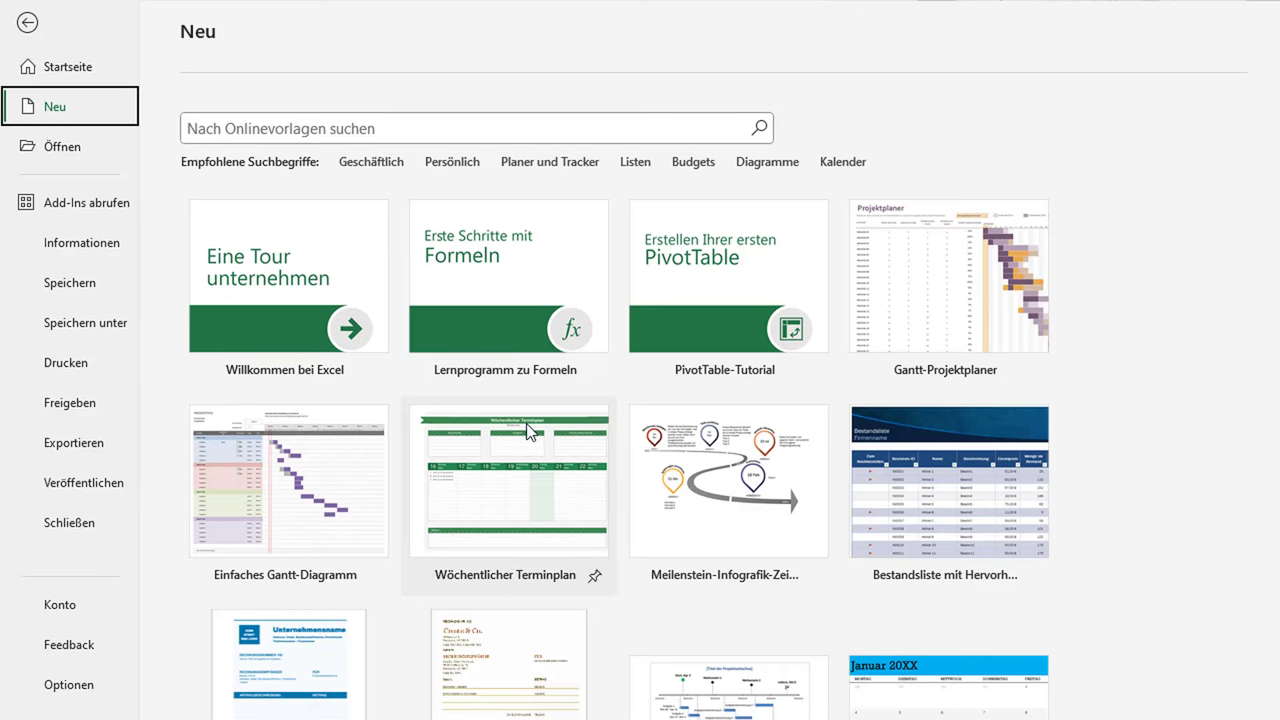
Find the Verkaufsrechnungstracker template in the gallery and create a workbook from it
scroll(708, 477, down, 2)
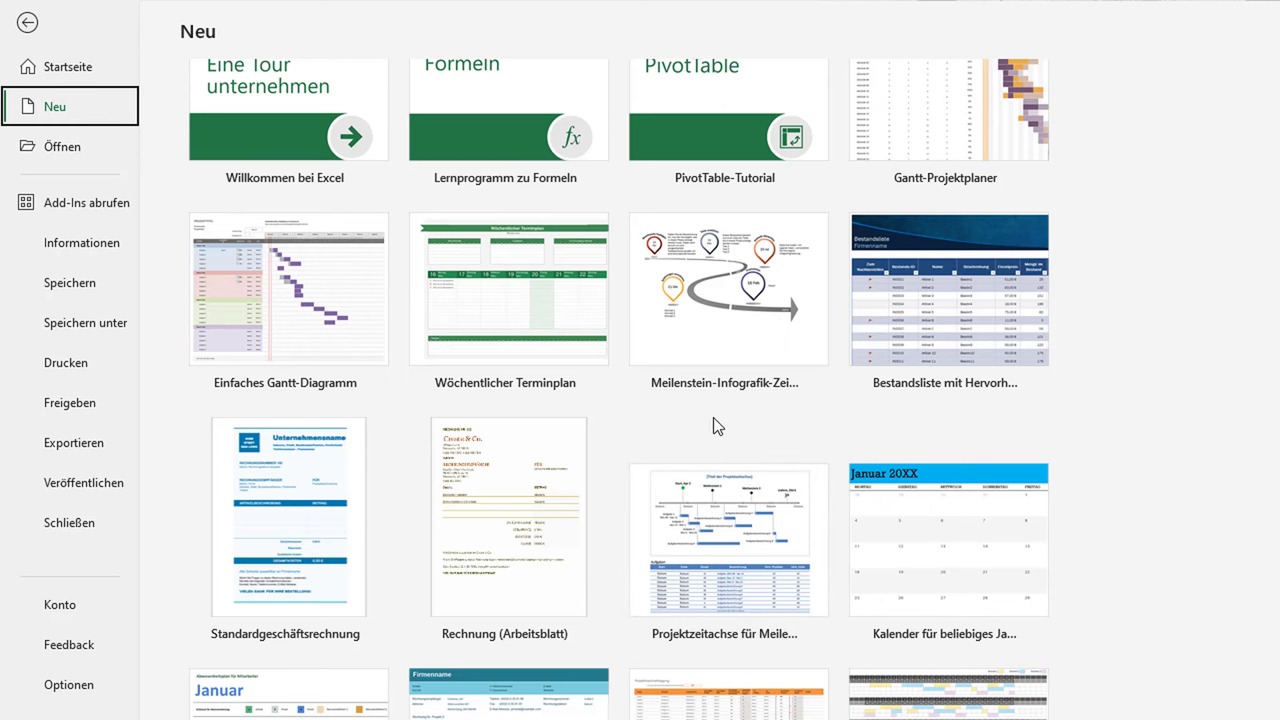
scroll(713, 417, down, 1)
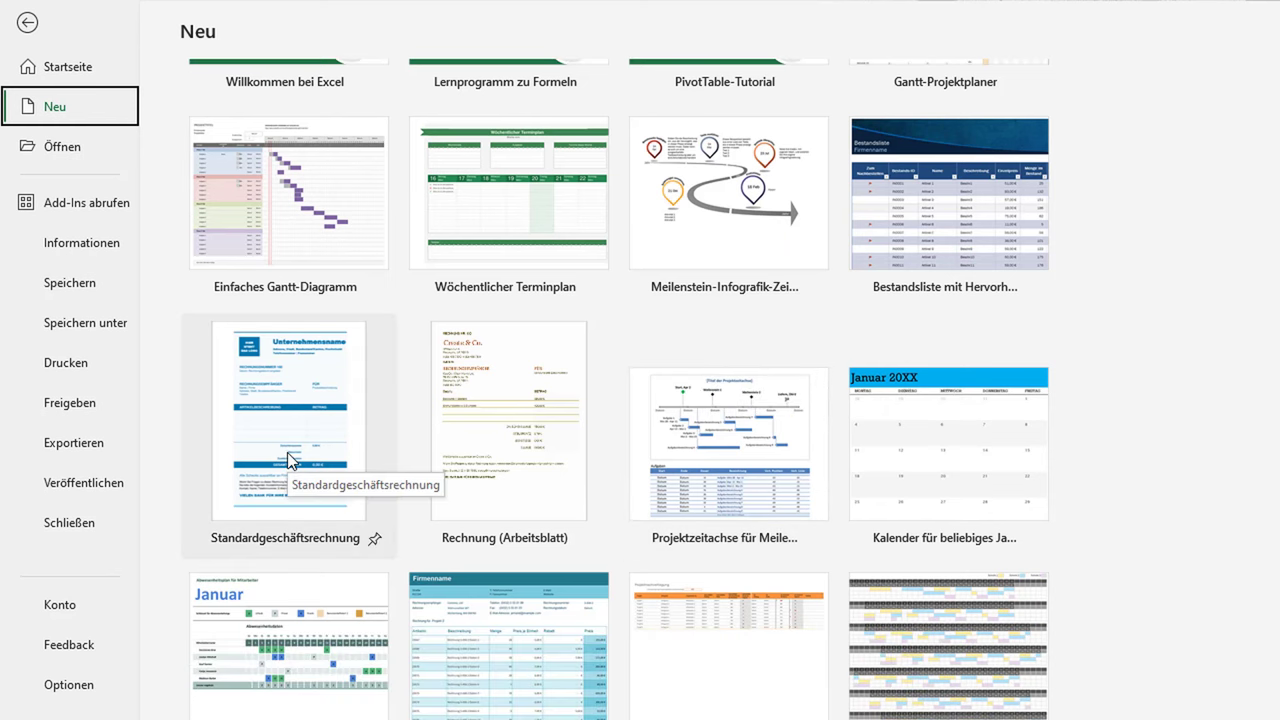
scroll(289, 458, down, 1)
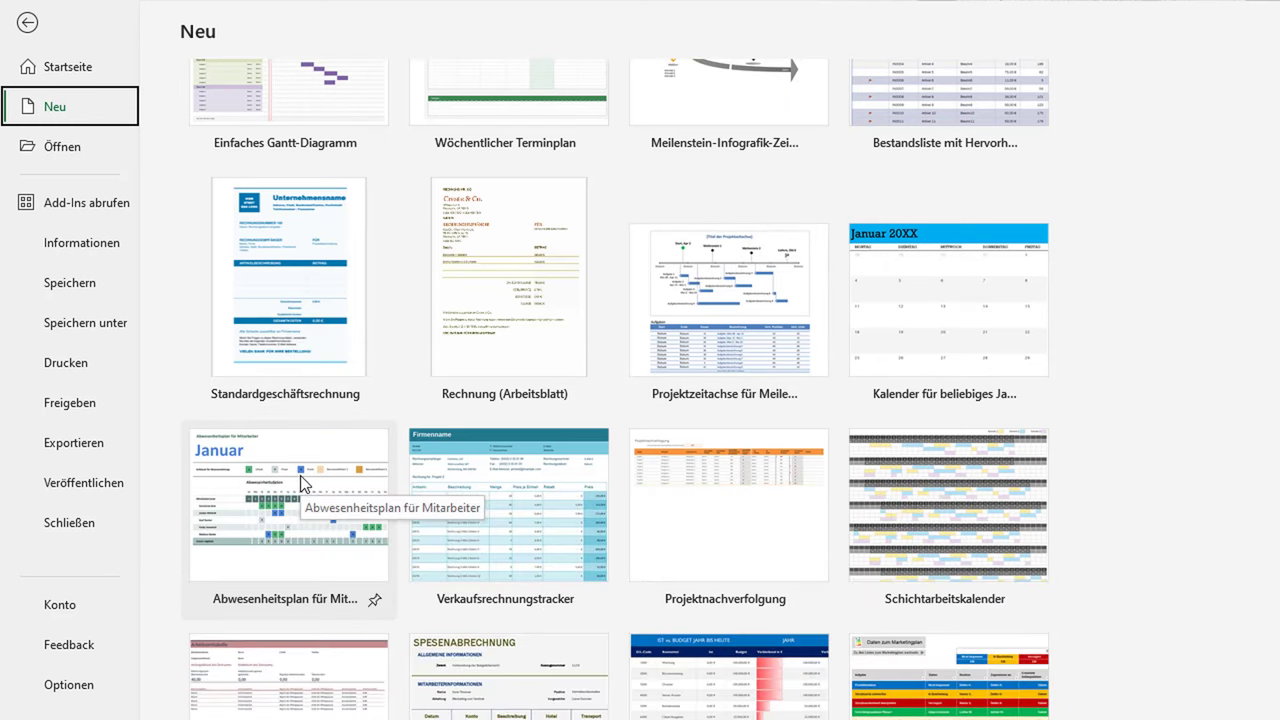
double_click(470, 508)
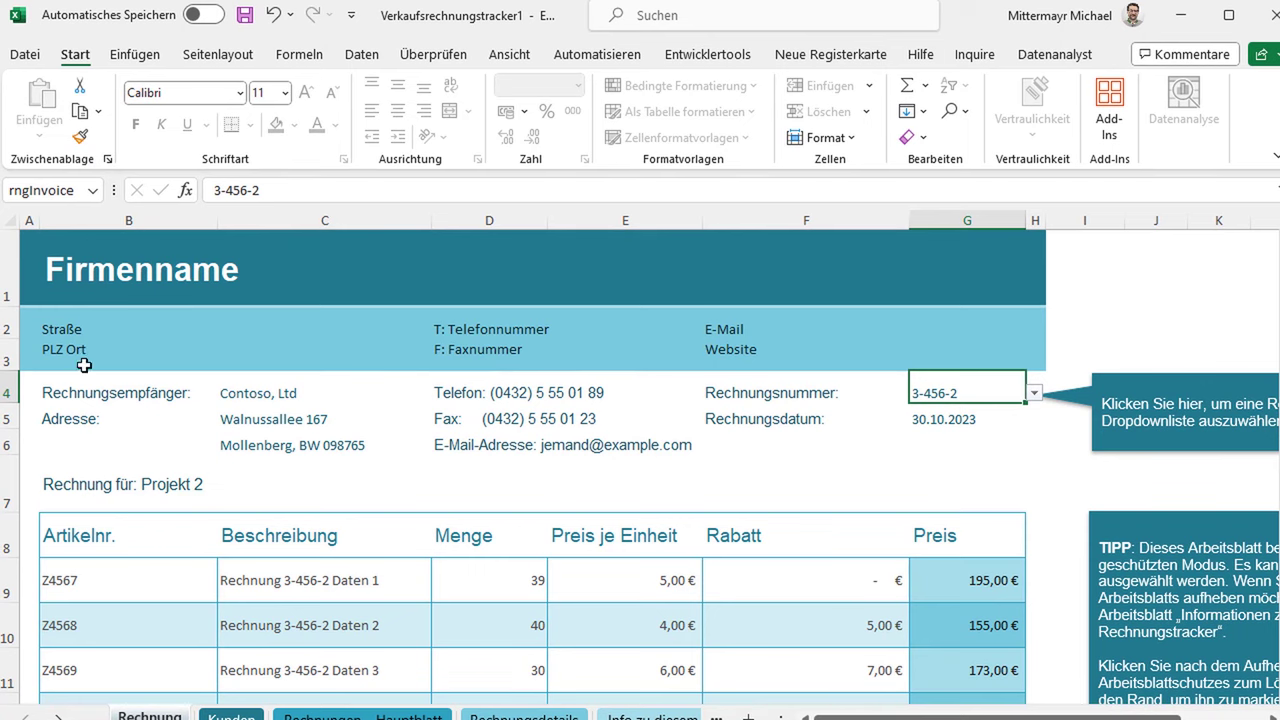
Review the Projekt 2 invoice's item numbers, quantities and prices on the Rechnung sheet
scroll(79, 294, down, 3)
scroll(180, 343, down, 1)
scroll(197, 357, up, 2)
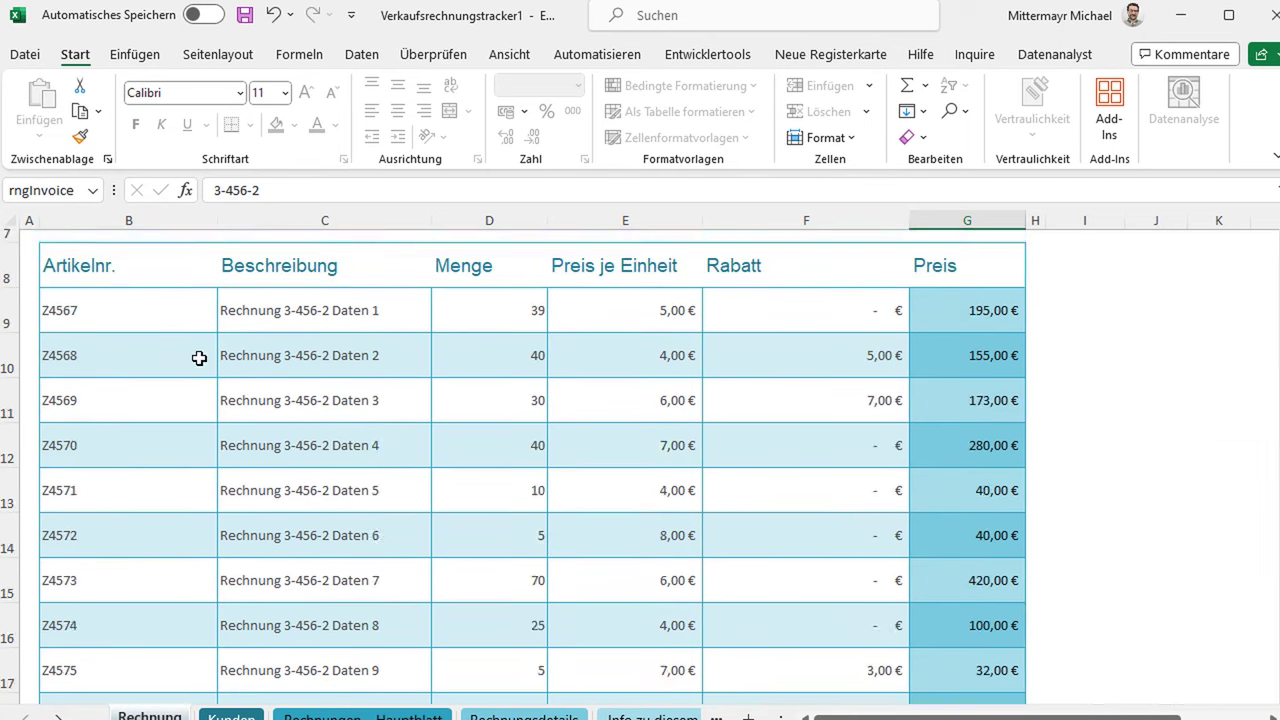
scroll(197, 357, up, 3)
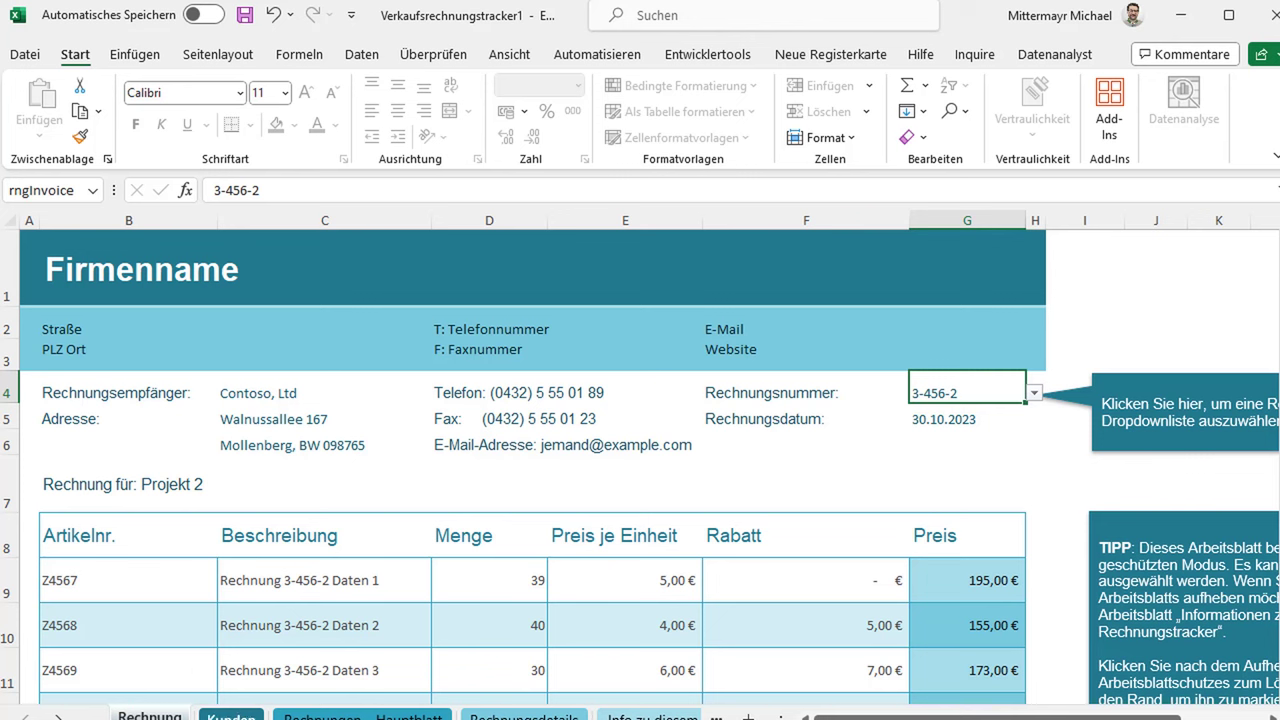
click(231, 716)
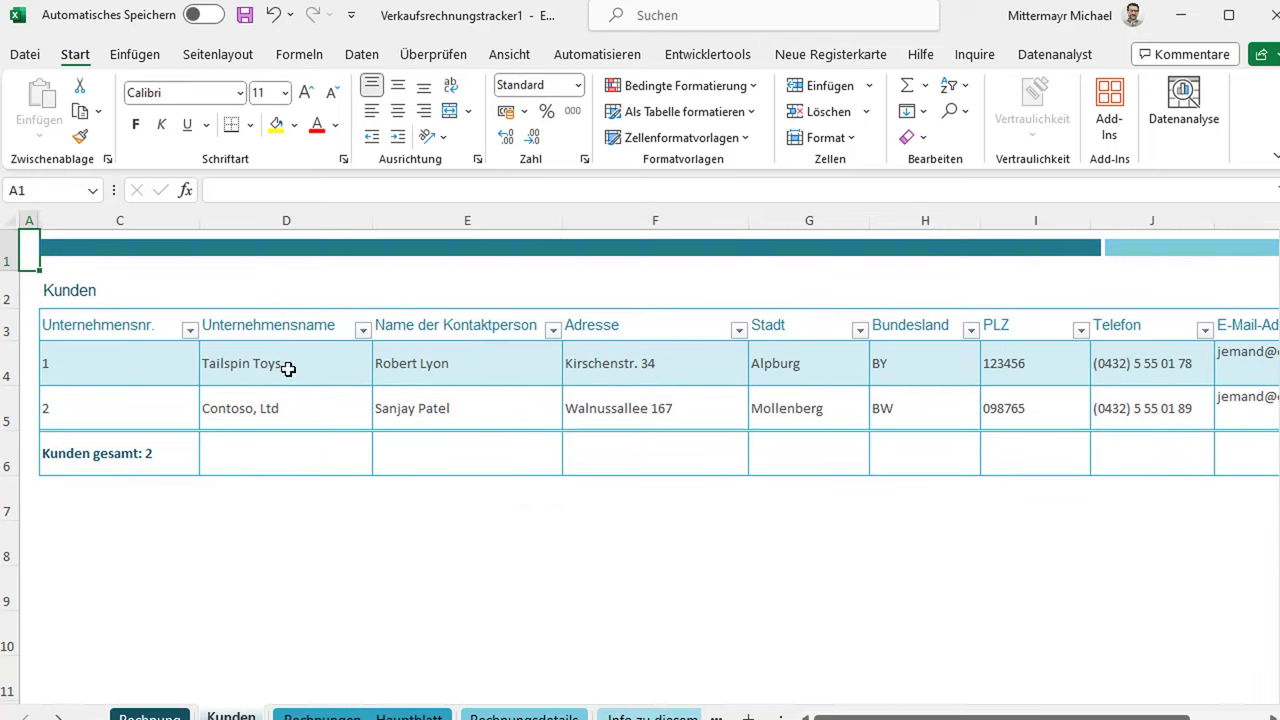
key(ctrl+Page_Down)
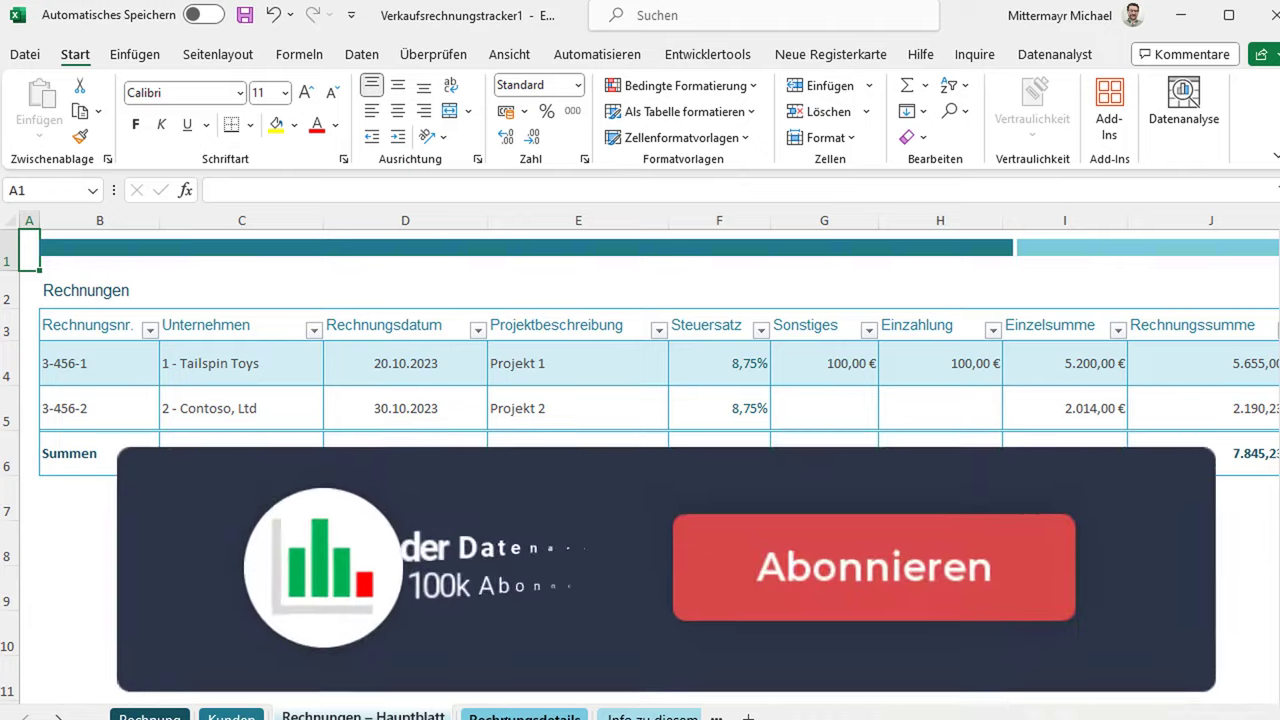
key(ctrl+Page_Down)
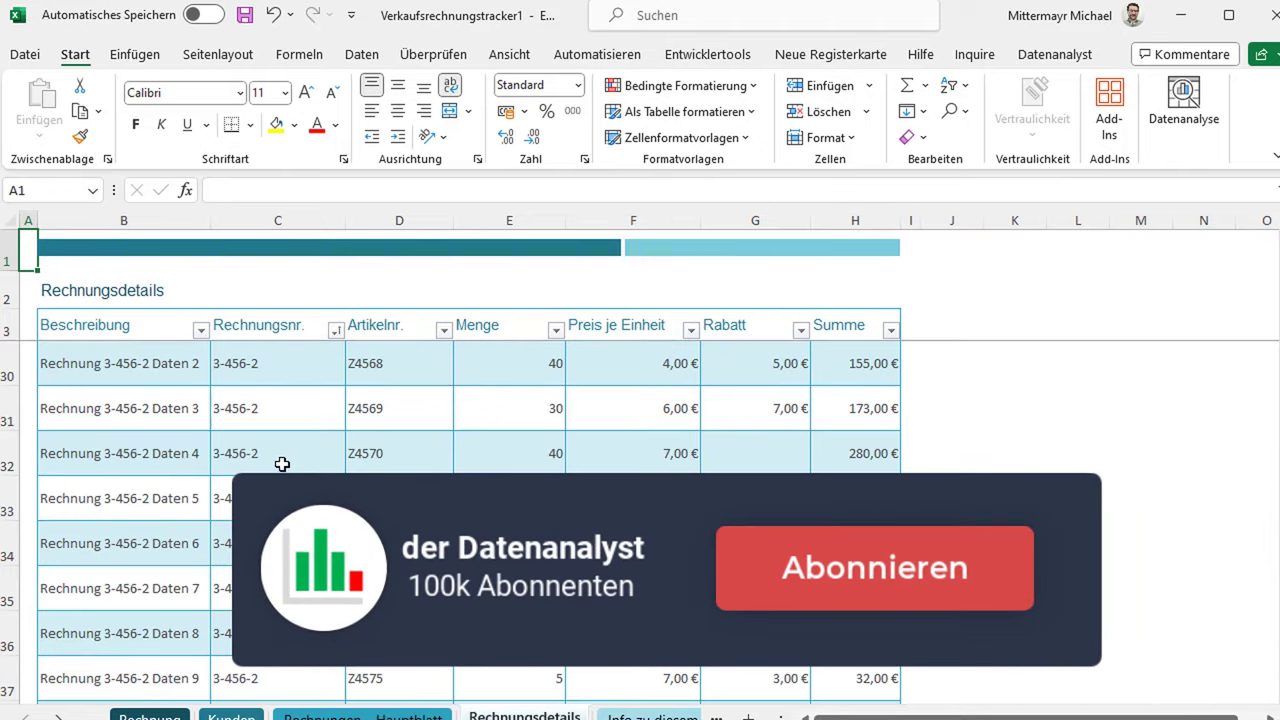
key(ctrl+Page_Up)
key(ctrl+Page_Up)
key(ctrl+Page_Up)
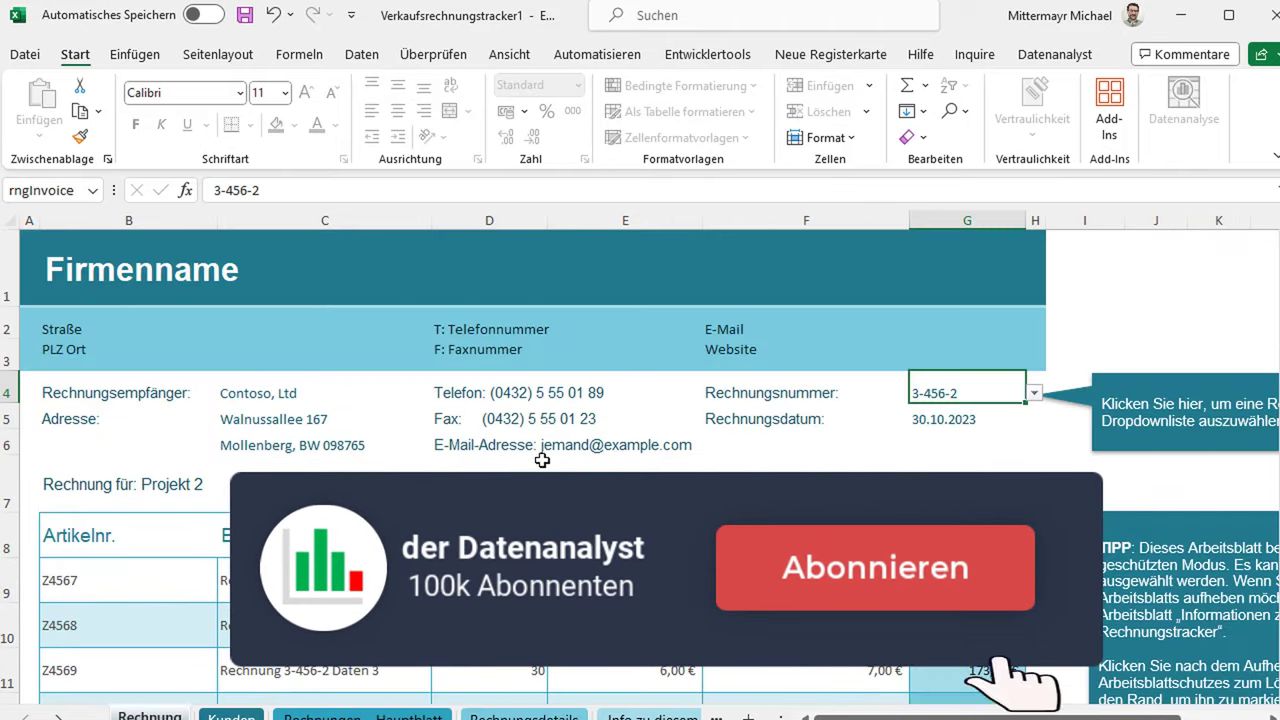
Review invoice 3-456-2's line items Z4567 through Z4578 on the Rechnung sheet
scroll(405, 422, down, 2)
scroll(490, 428, up, 1)
scroll(490, 428, up, 1)
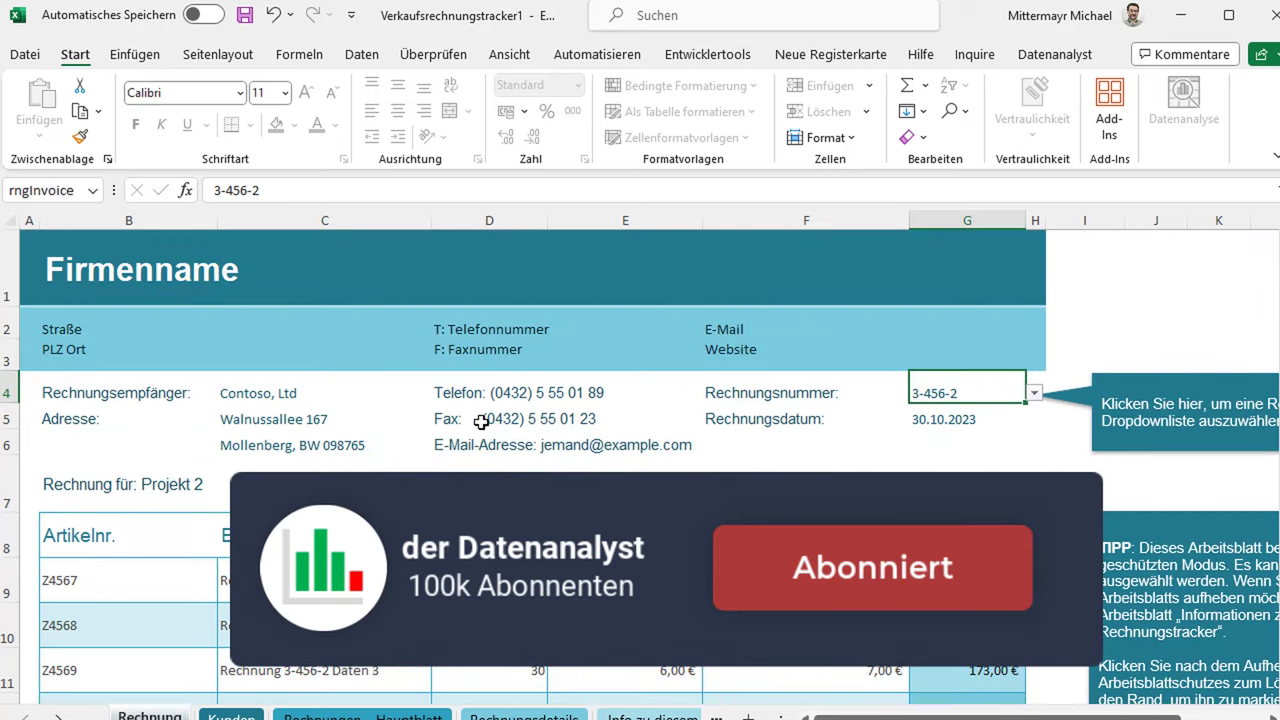
scroll(329, 417, down, 1)
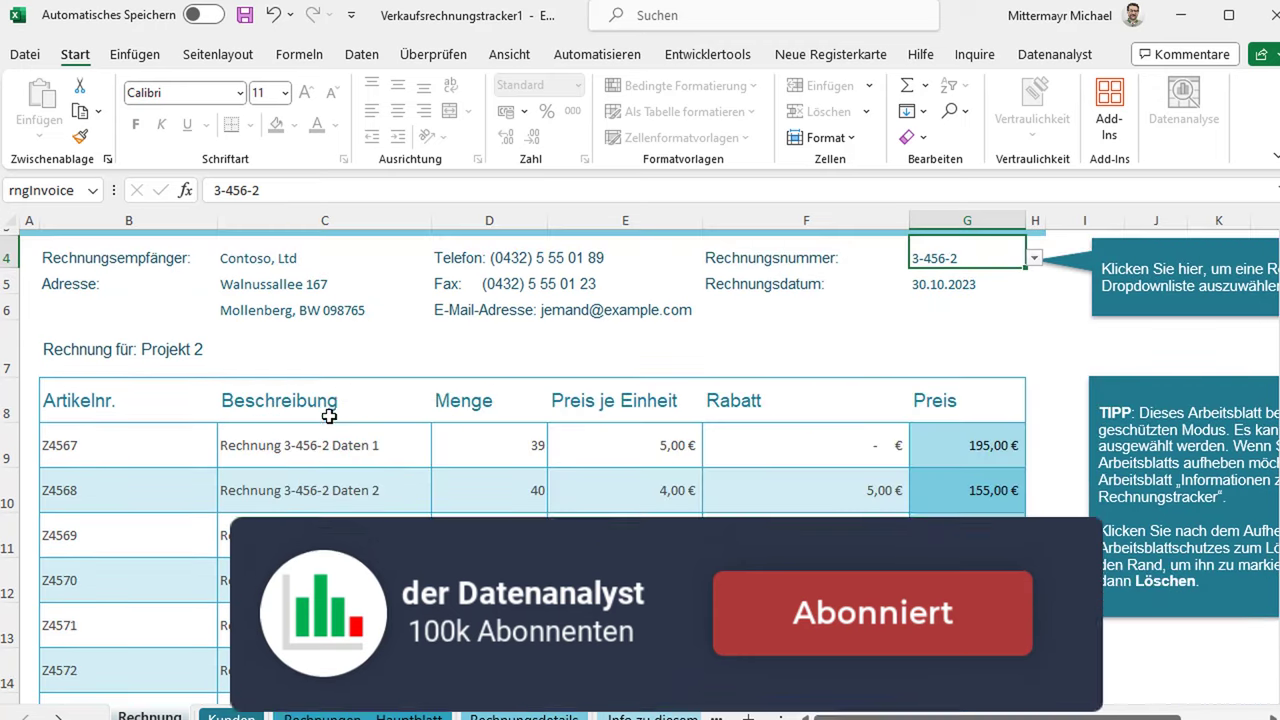
scroll(346, 392, up, 1)
scroll(635, 552, down, 1)
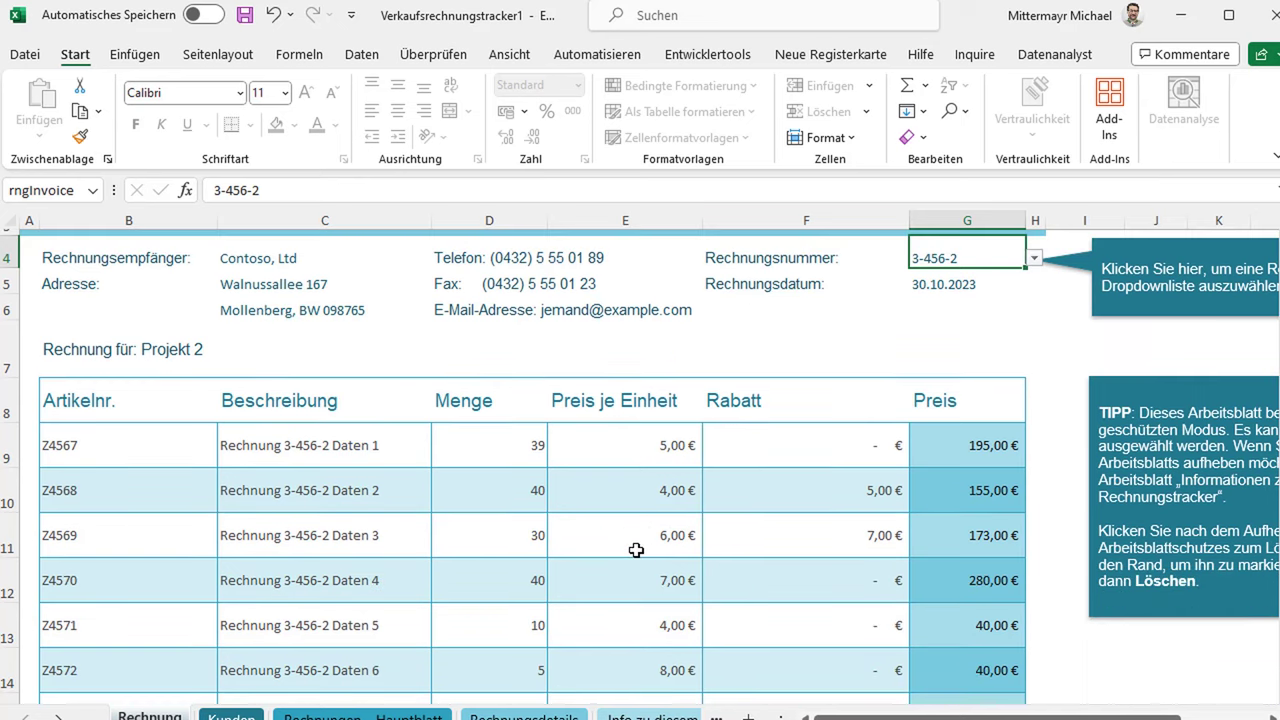
scroll(599, 517, down, 1)
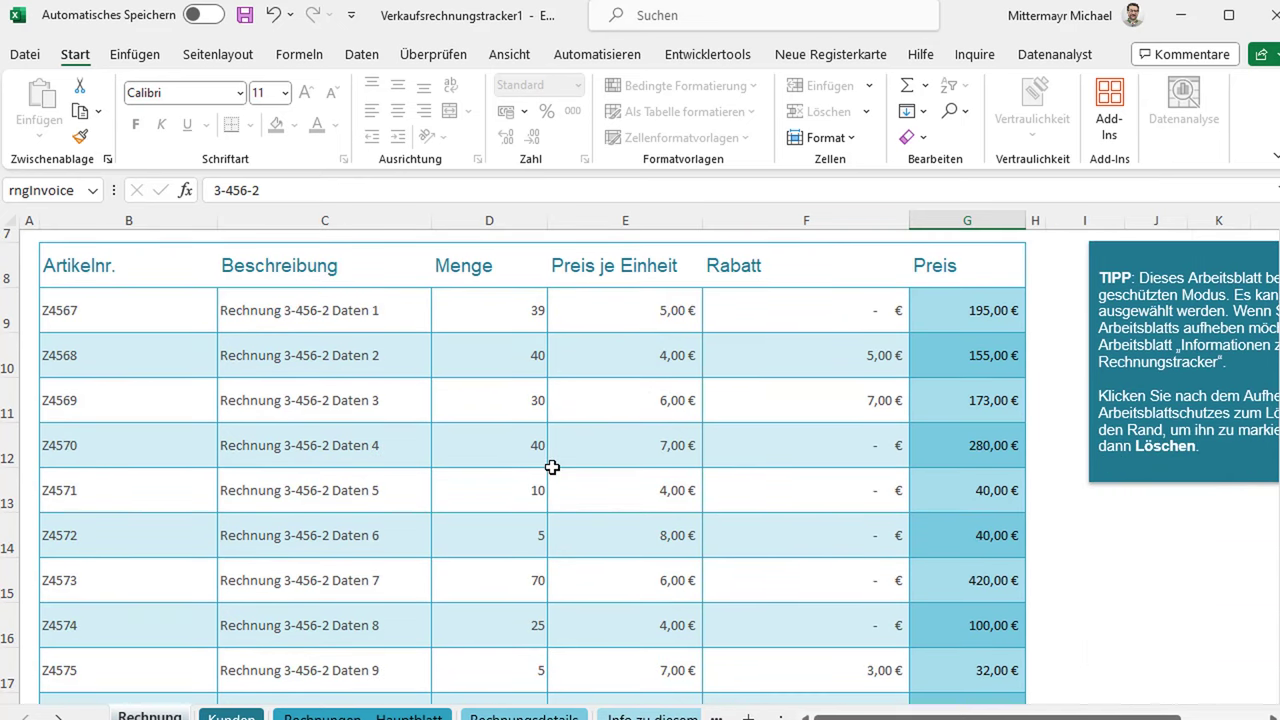
scroll(757, 474, down, 2)
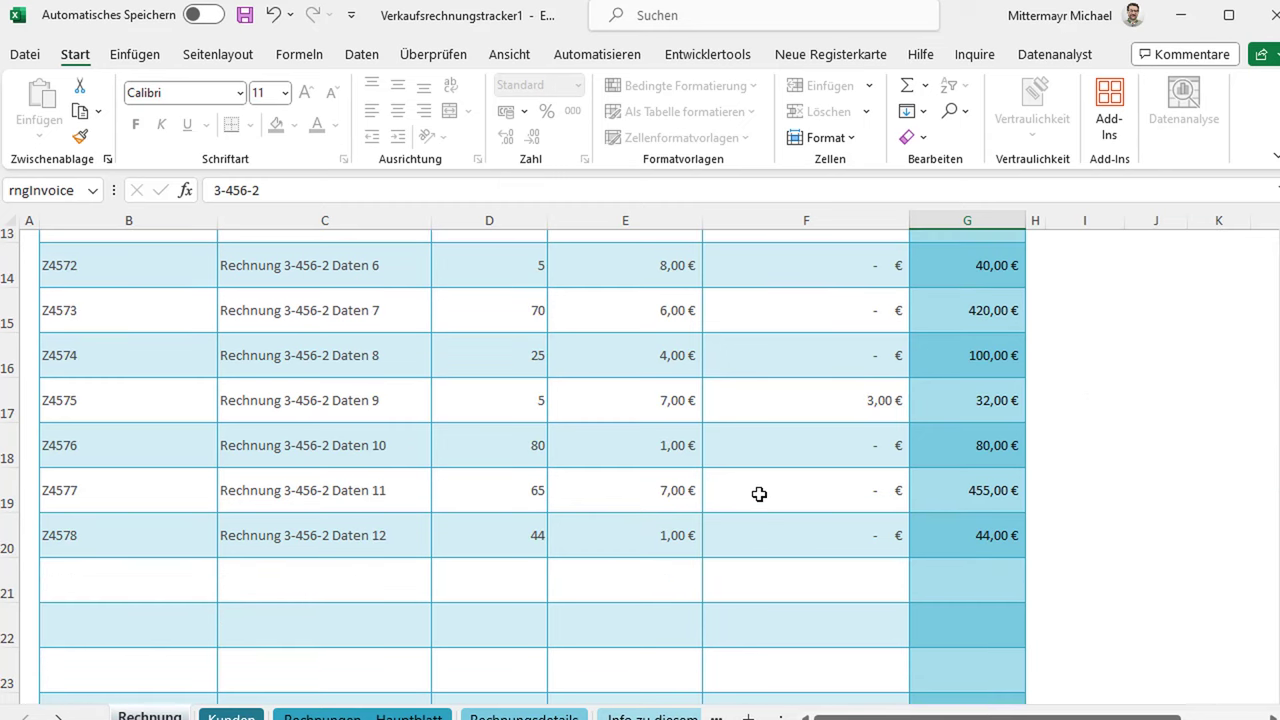
Close the invoice tracker window so the save prompt appears
scroll(760, 494, up, 3)
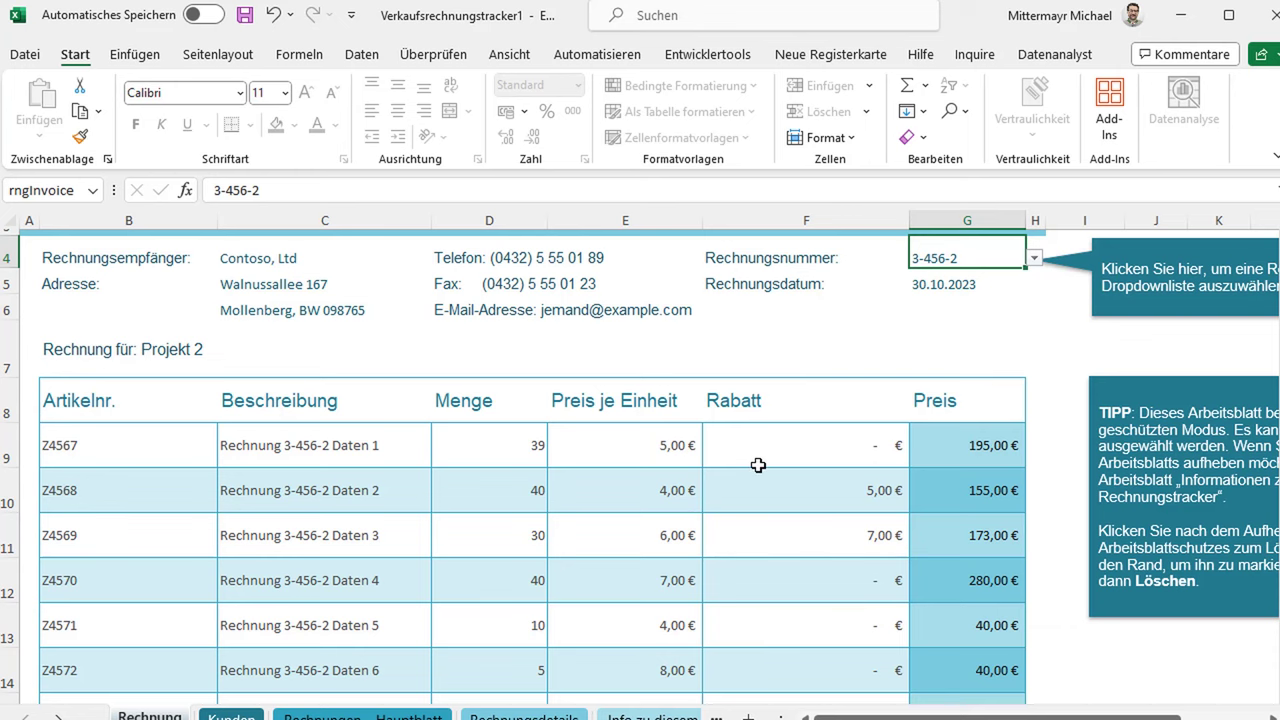
scroll(758, 466, down, 2)
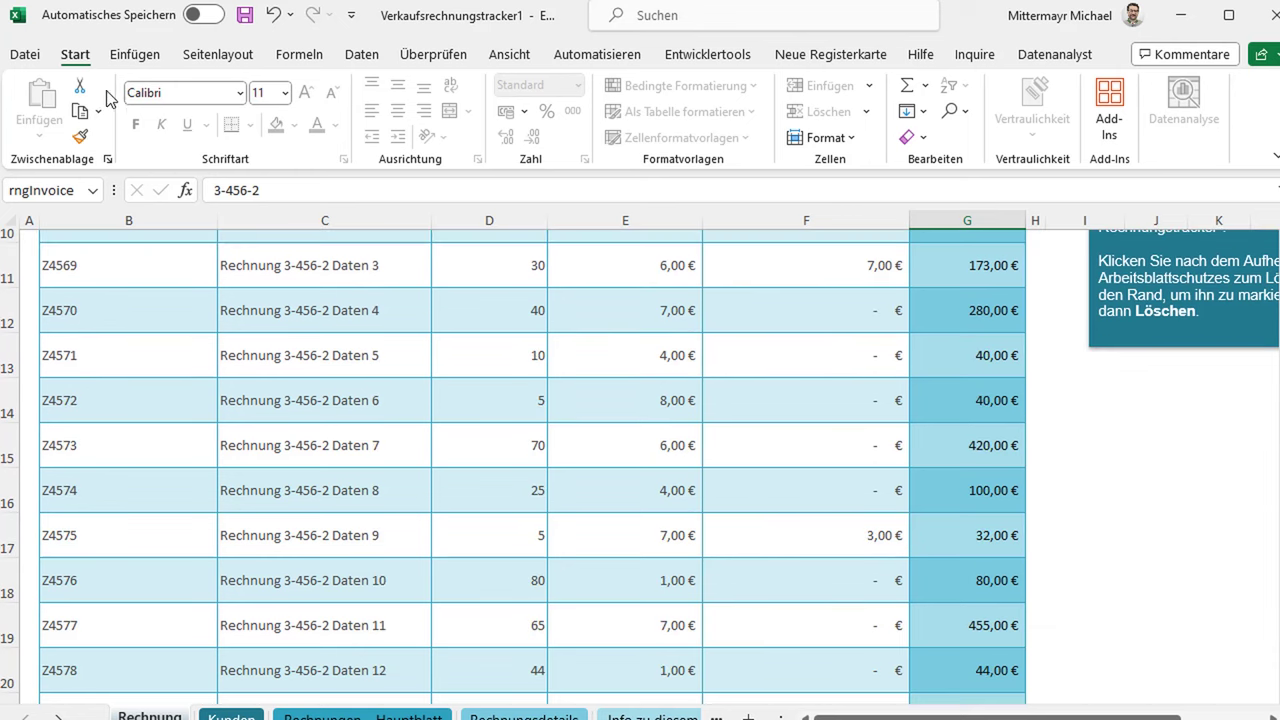
click(1266, 24)
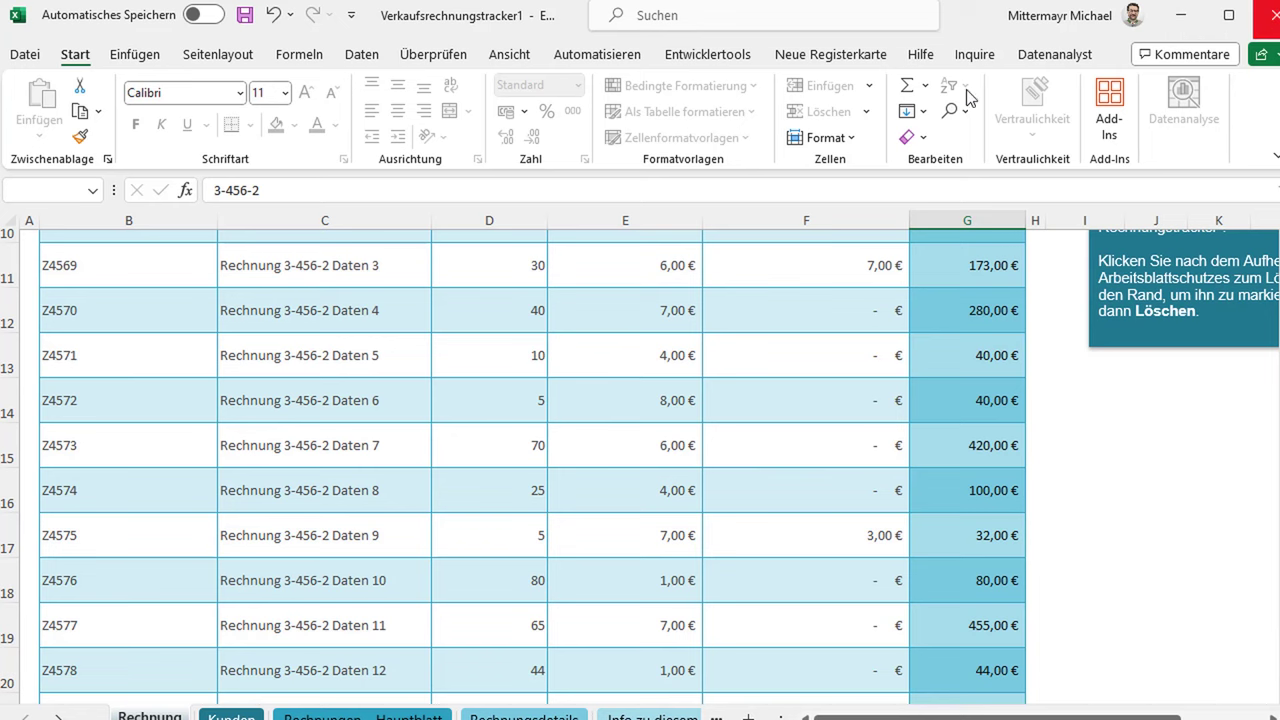
Discard the invoice tracker unsaved and list the Persönlich templates via Weitere Vorlagen
click(689, 573)
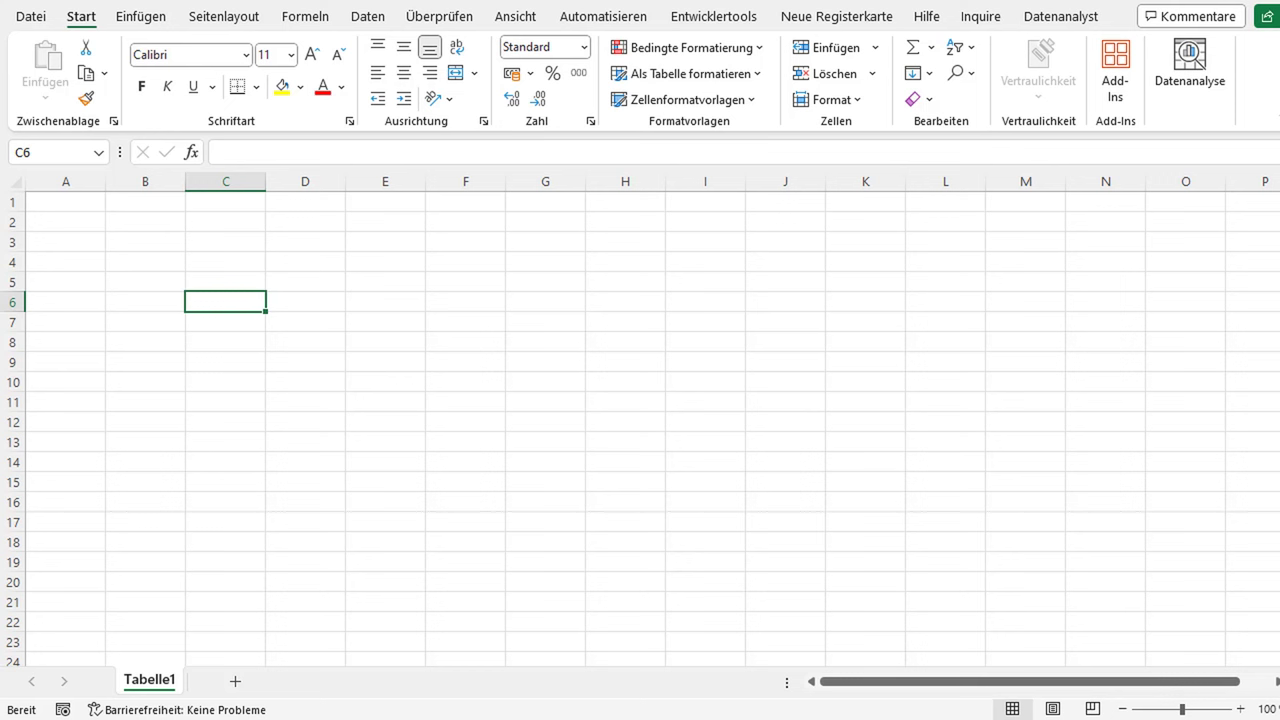
click(44, 24)
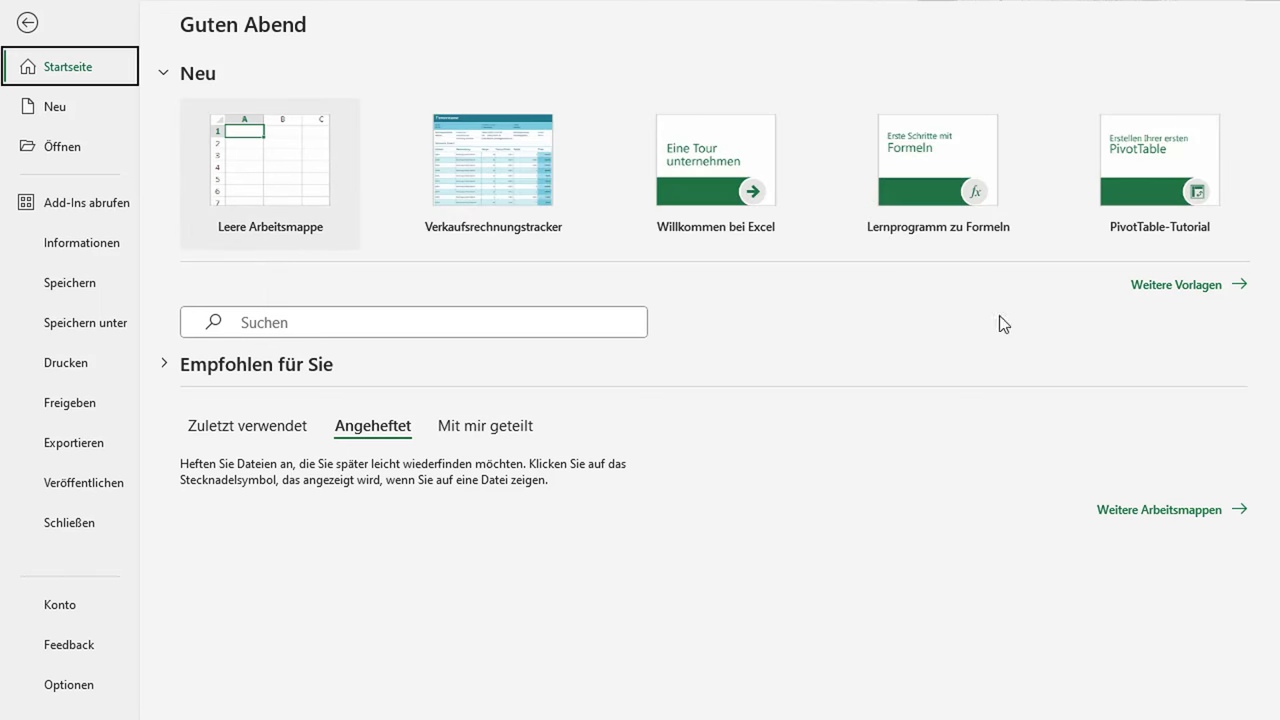
click(1150, 283)
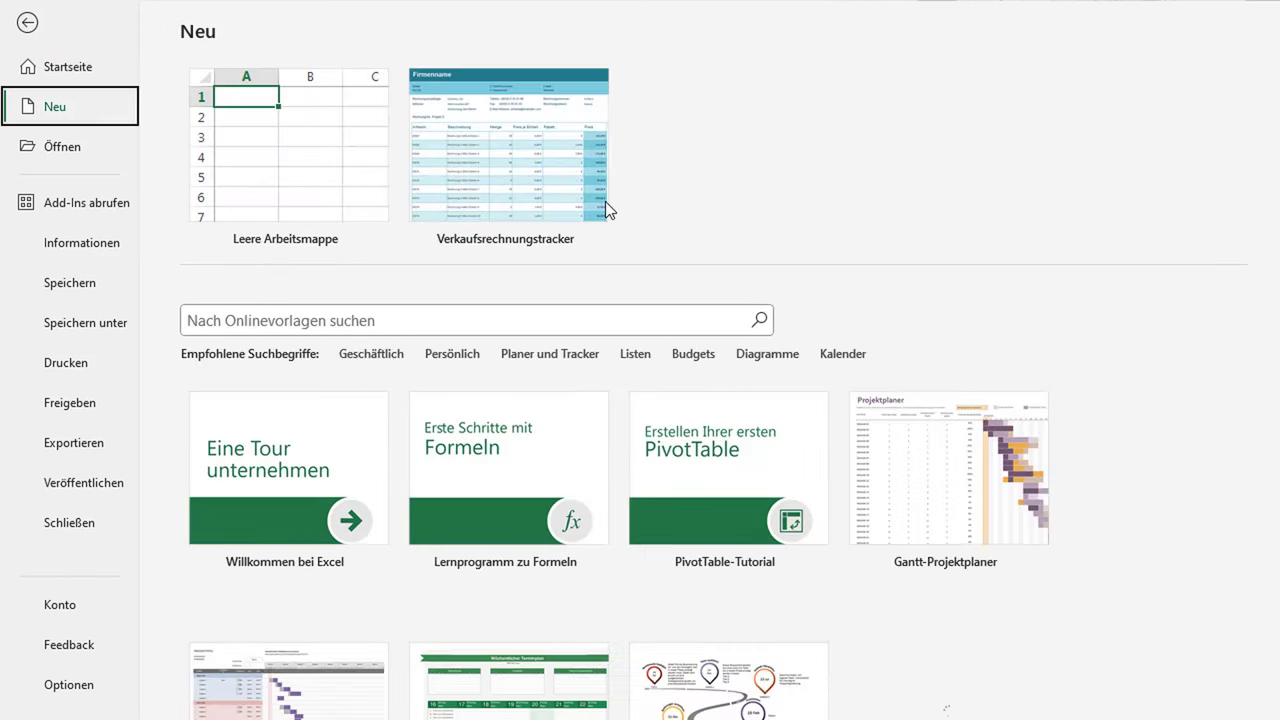
click(455, 354)
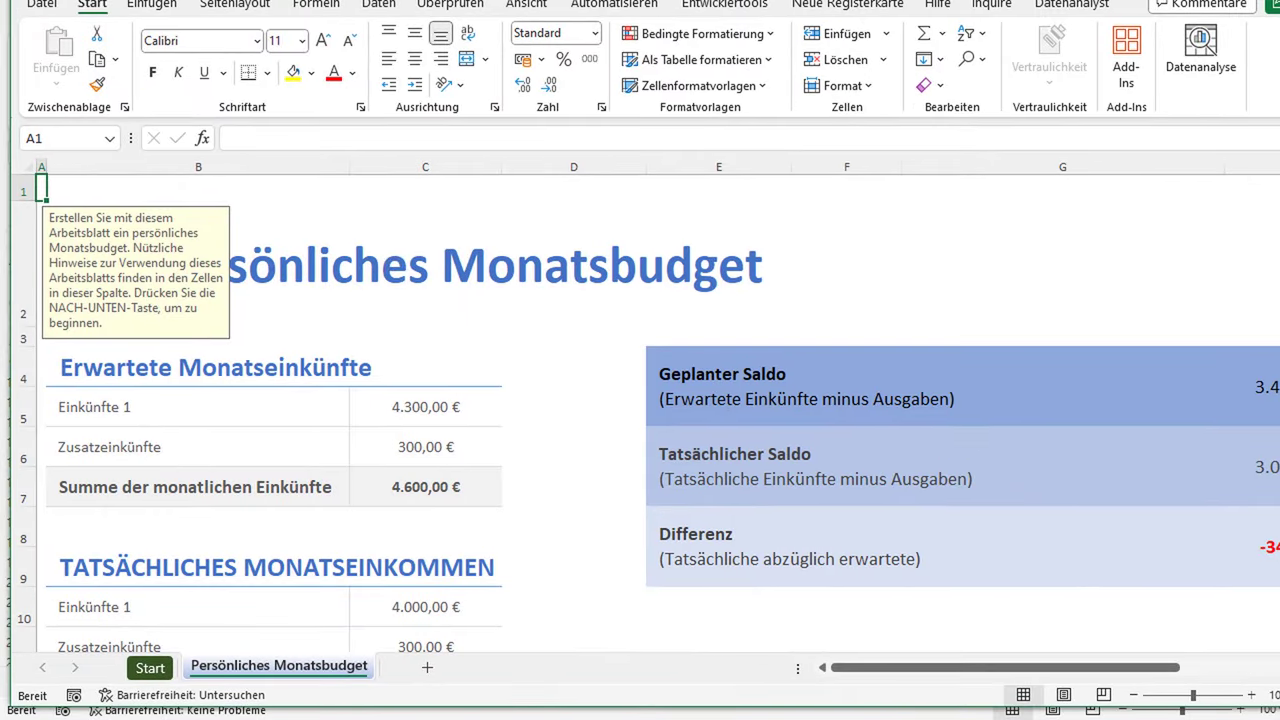
Review the budget's income (4.300,00 € actual vs 4.600,00 € expected), balance and Wohnen costs
click(465, 322)
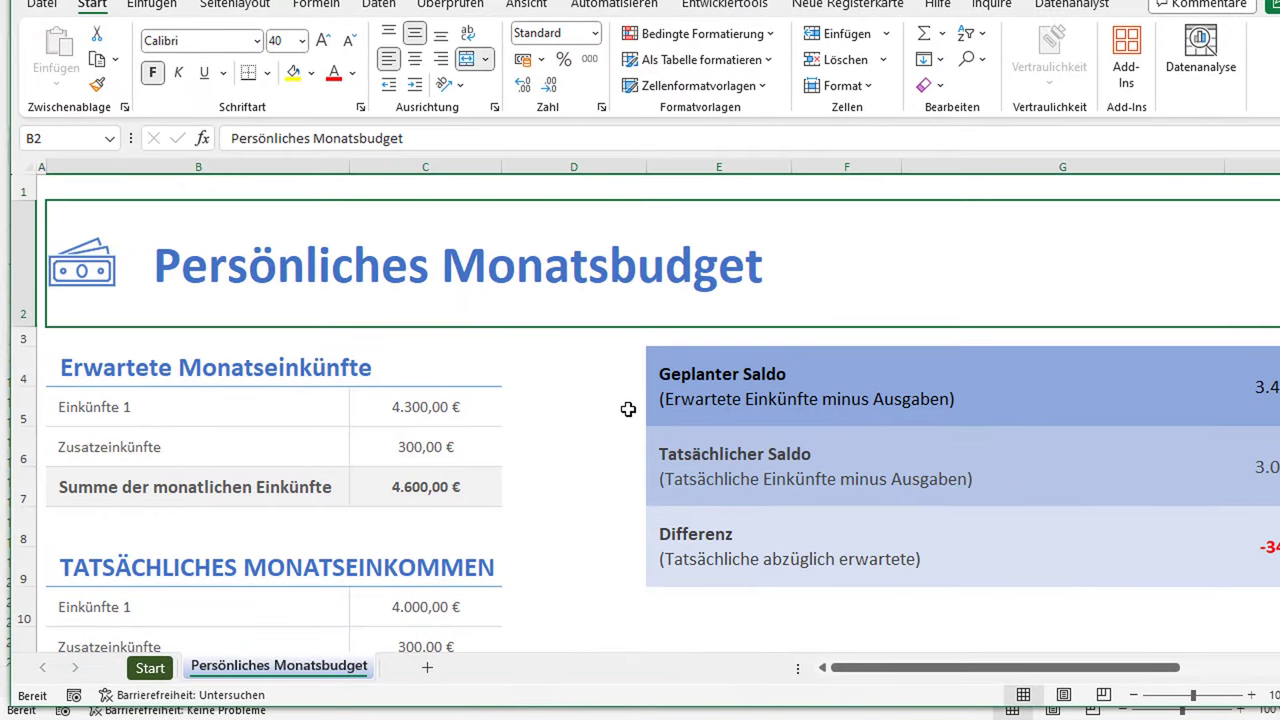
scroll(608, 401, down, 1)
scroll(614, 400, down, 1)
scroll(620, 405, down, 1)
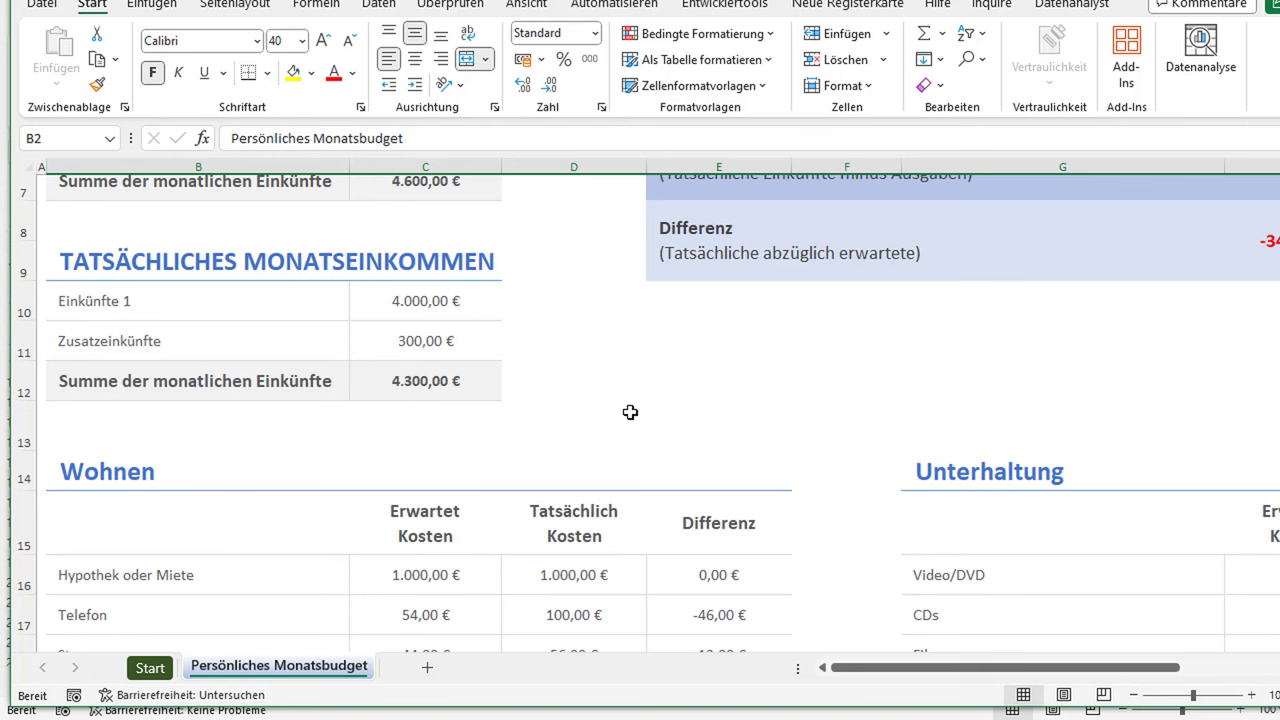
scroll(630, 412, down, 1)
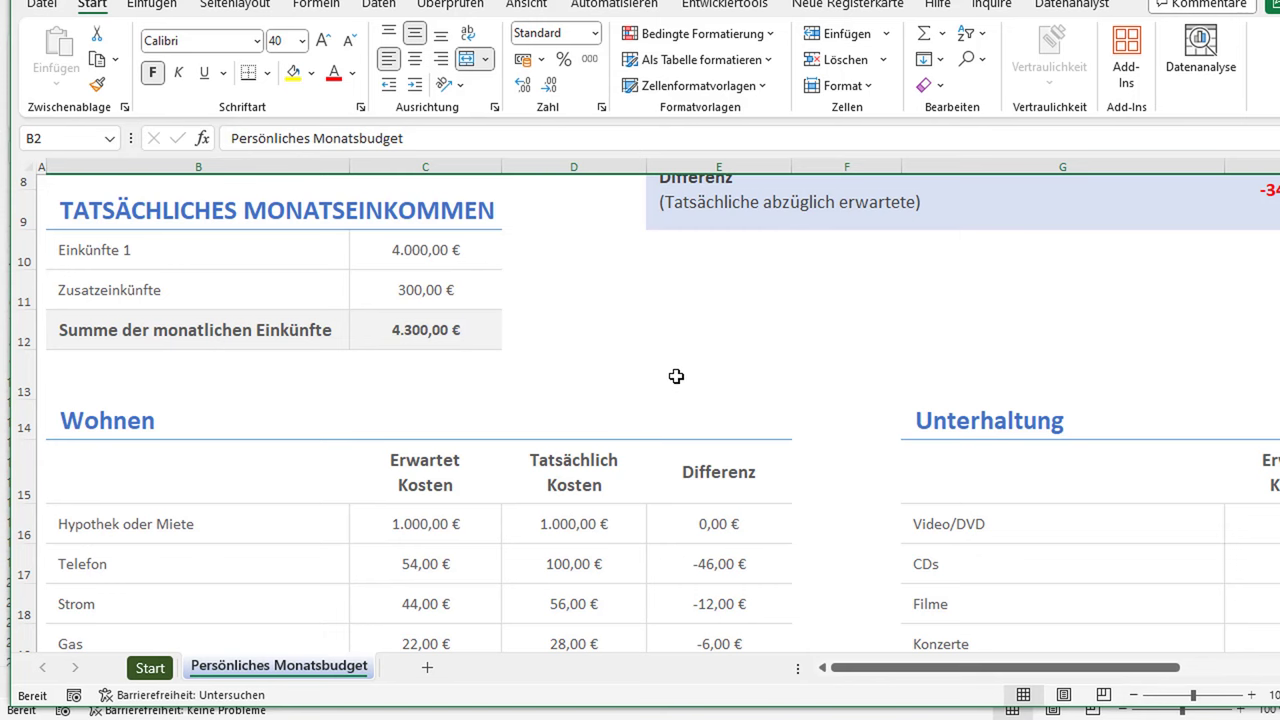
scroll(674, 374, down, 3)
scroll(447, 440, up, 2)
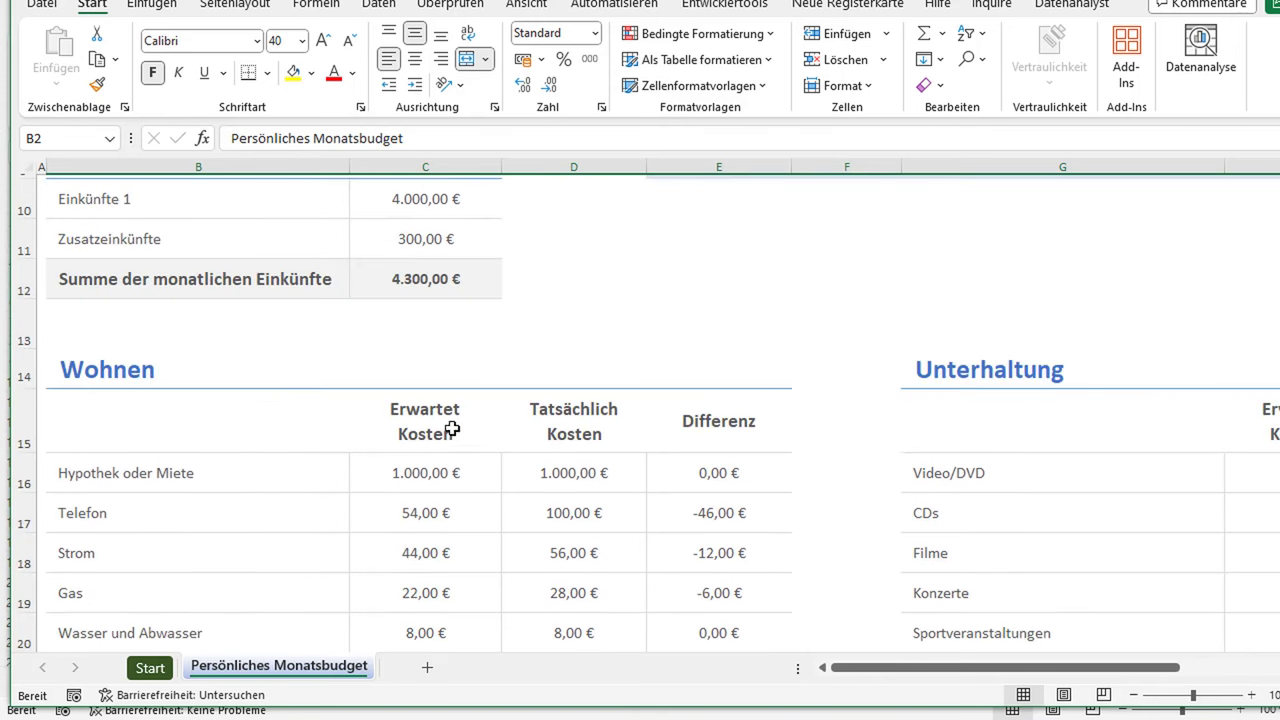
scroll(447, 430, up, 3)
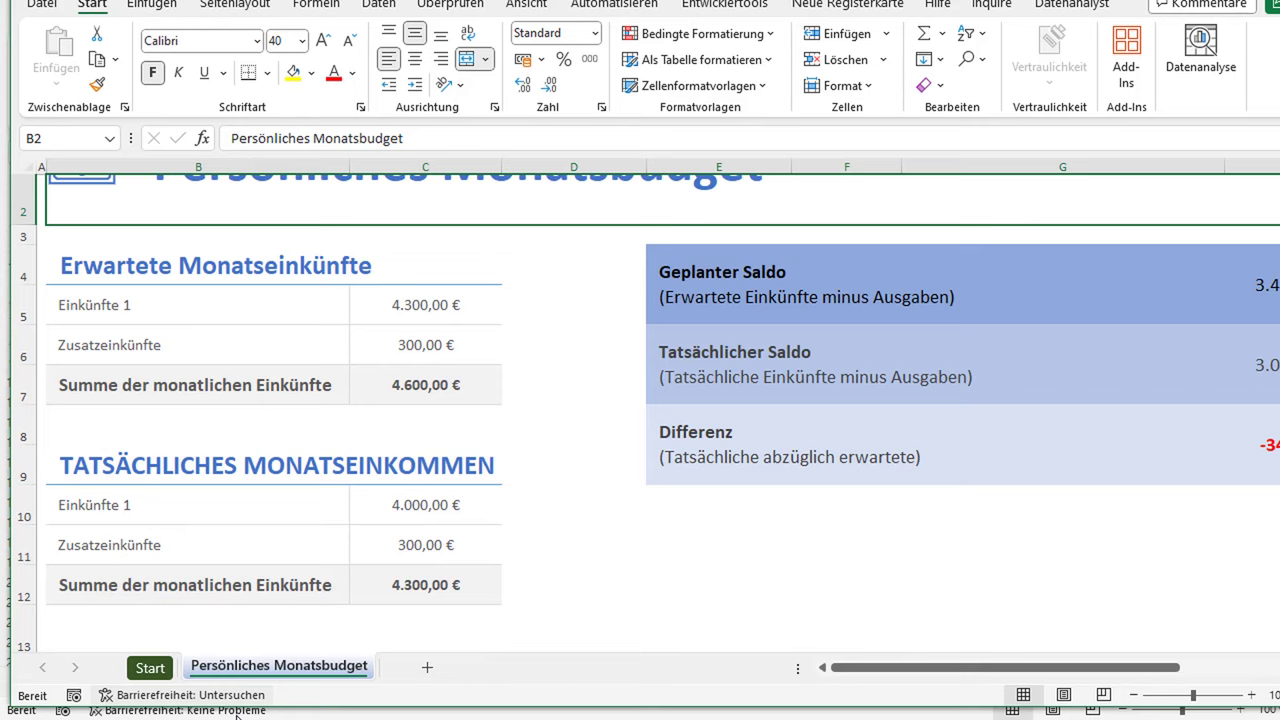
Read the Start sheet's Über diese Vorlage notes on how balances are calculated automatically
click(150, 667)
scroll(348, 527, down, 3)
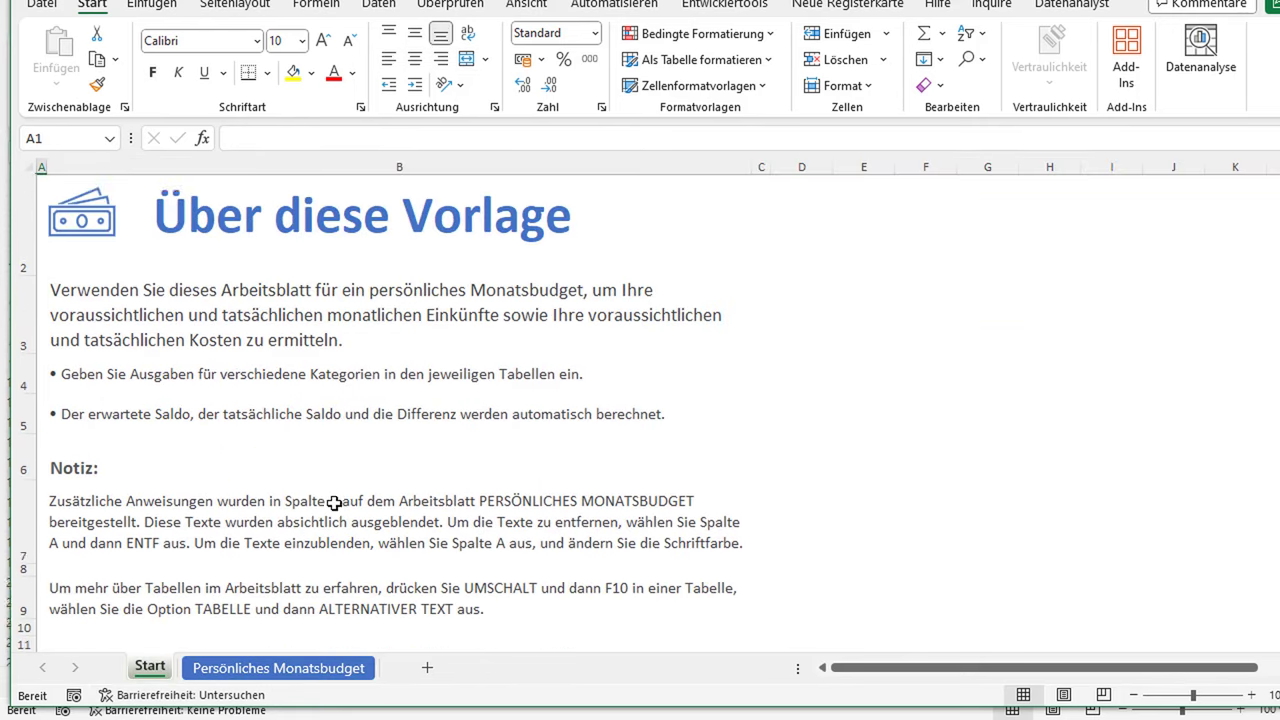
scroll(343, 452, up, 1)
scroll(227, 305, up, 1)
scroll(322, 520, down, 1)
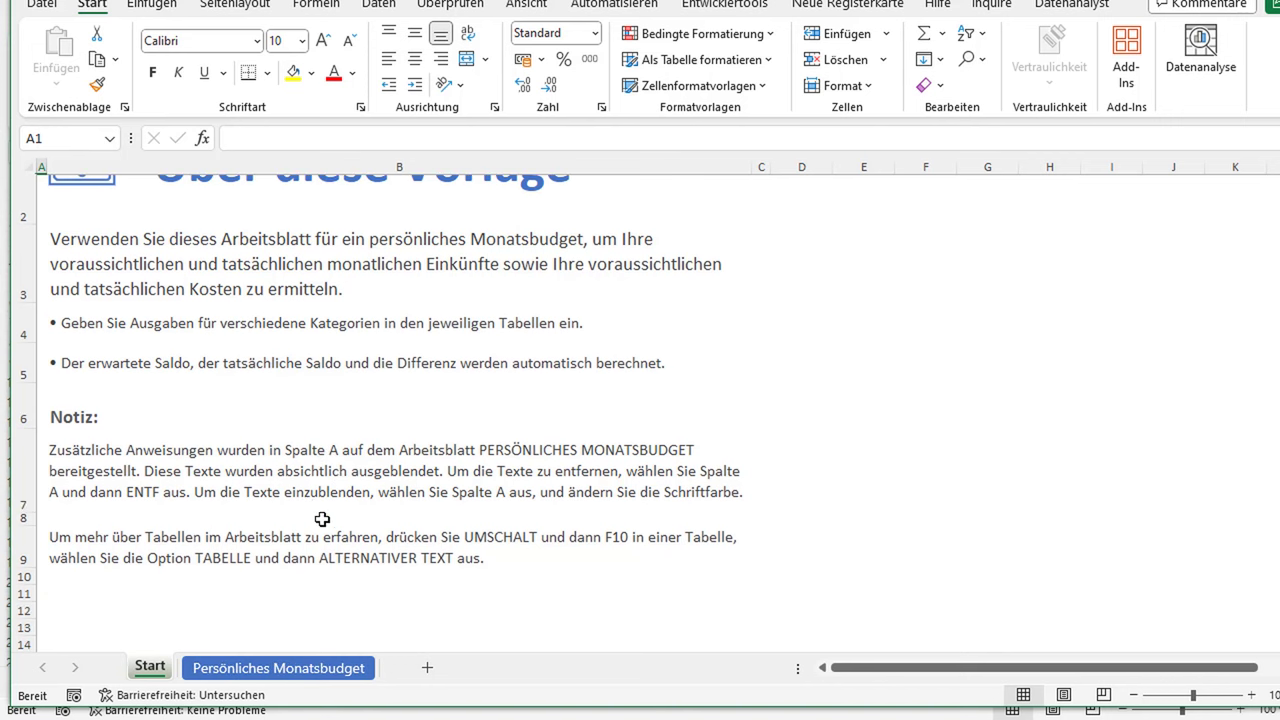
scroll(322, 520, up, 1)
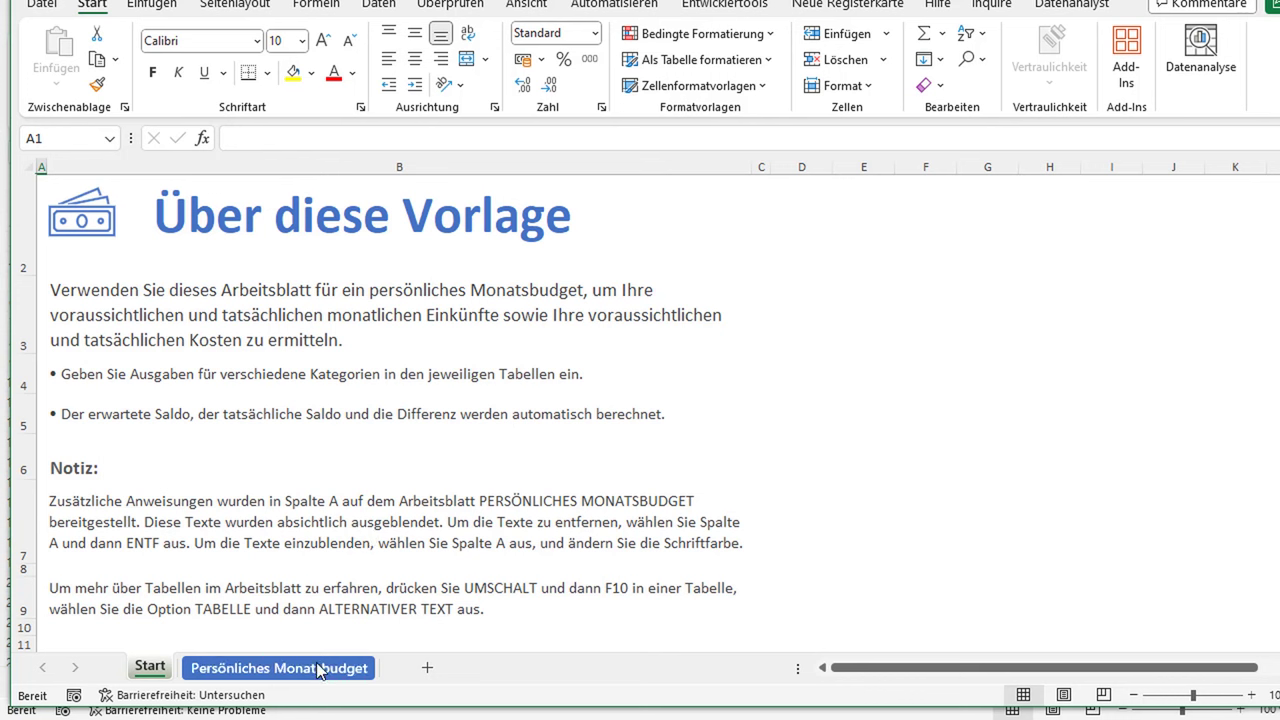